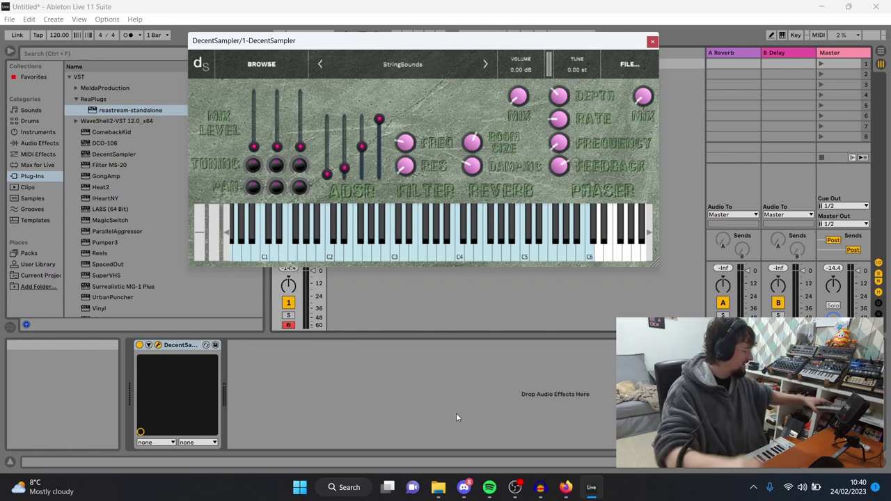
- Audition the first layer's mix level and return it to minimum, and raise the second and third layers' mix levels
click(350, 259)
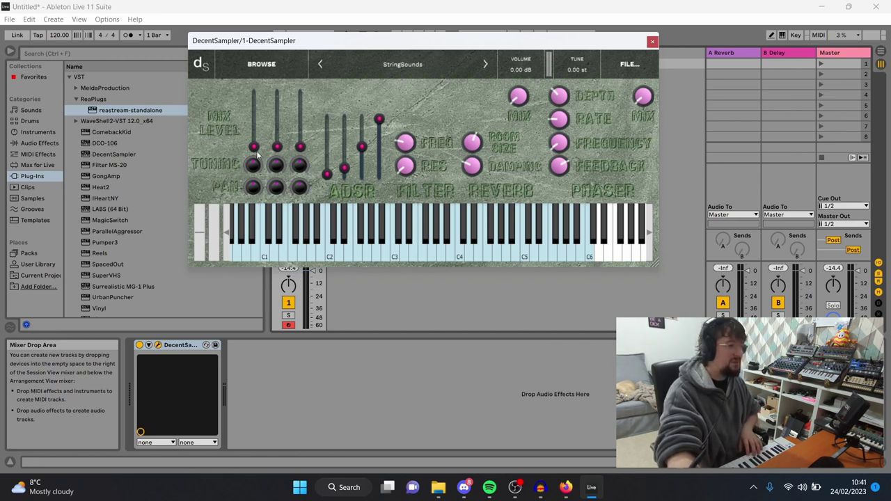
drag(254, 148, 256, 104)
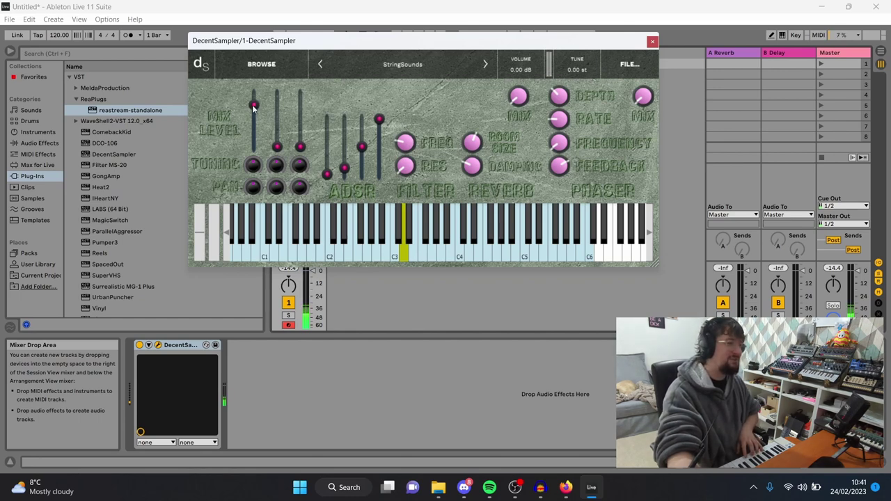
mouse_move(254, 106)
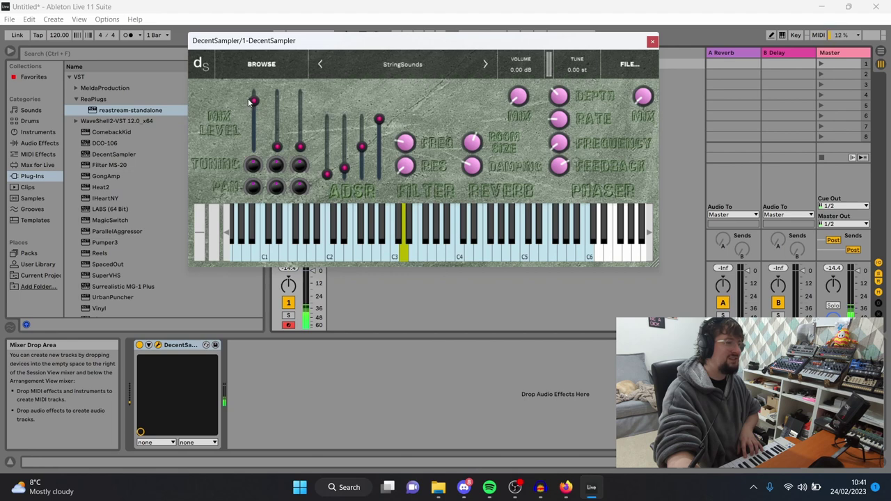
drag(252, 103, 296, 112)
drag(277, 144, 276, 105)
click(300, 113)
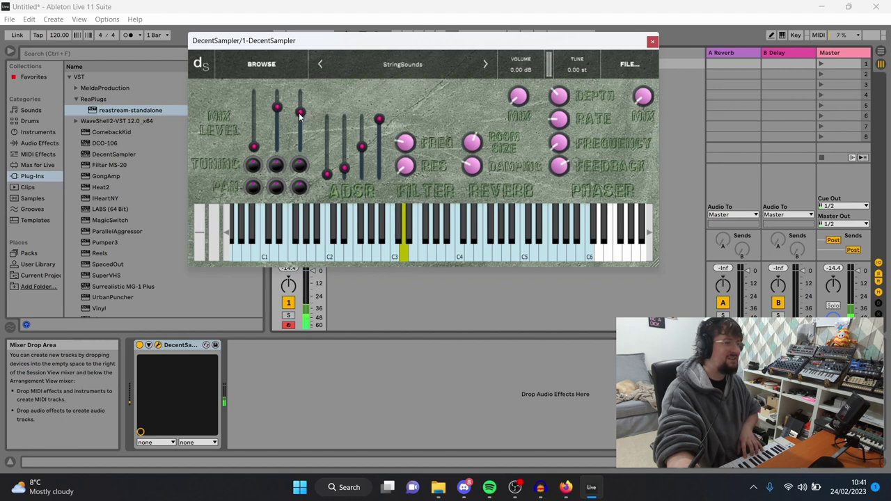
- Isolate the first layer near full mix level with the other two at minimum, and detune it to about -0.02
drag(254, 146, 261, 82)
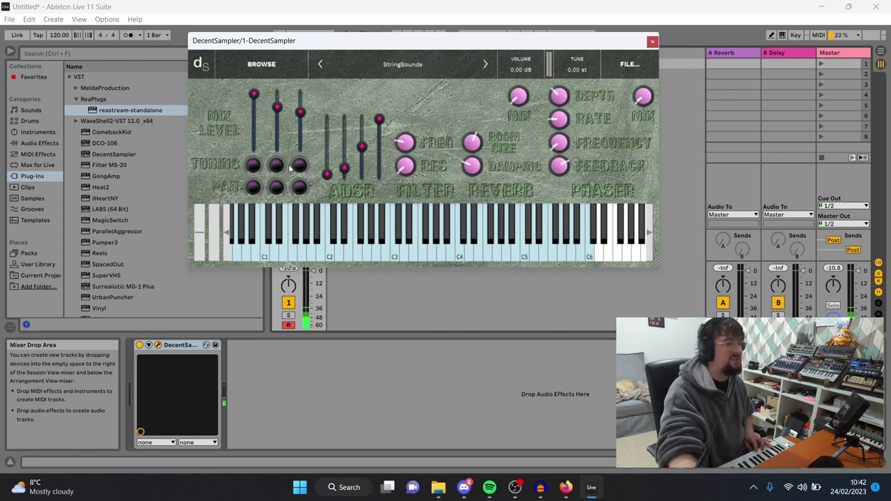
drag(277, 106, 276, 146)
drag(300, 113, 300, 147)
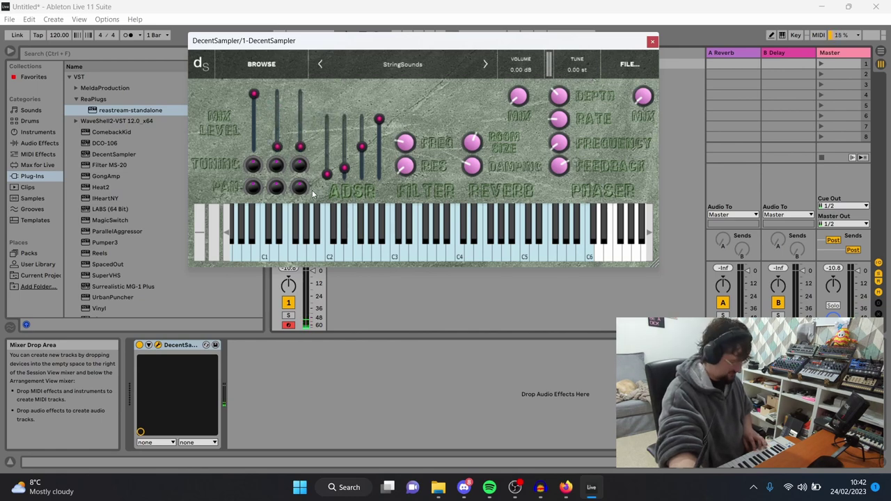
mouse_move(254, 167)
mouse_down()
mouse_move(280, 259)
mouse_move(245, 72)
mouse_move(255, 172)
mouse_up()
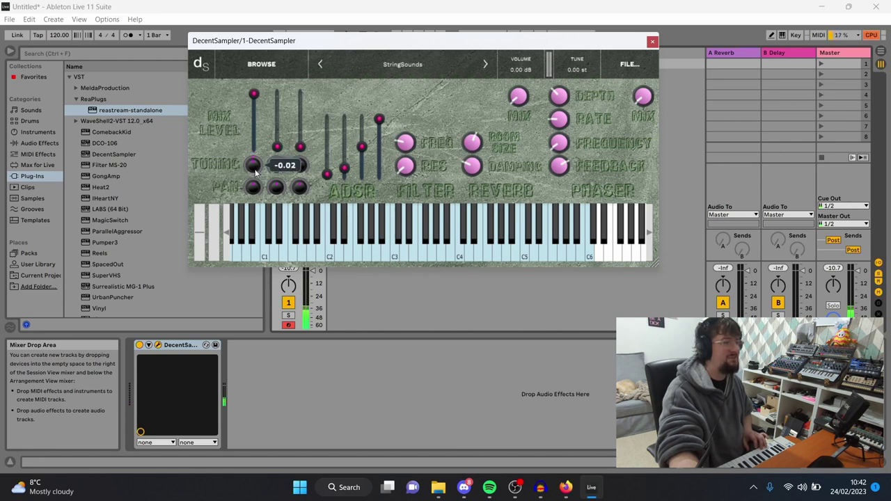
- Blend the second and third layers back in at medium mix levels and lower the first layer's level slightly
mouse_move(278, 150)
drag(277, 150, 278, 116)
drag(300, 147, 299, 127)
mouse_move(255, 95)
mouse_down()
mouse_move(259, 117)
mouse_move(255, 109)
mouse_up()
- Detune the second and third layers, trying wide offsets in opposite directions before settling on small ones
mouse_move(277, 170)
drag(277, 169, 278, 173)
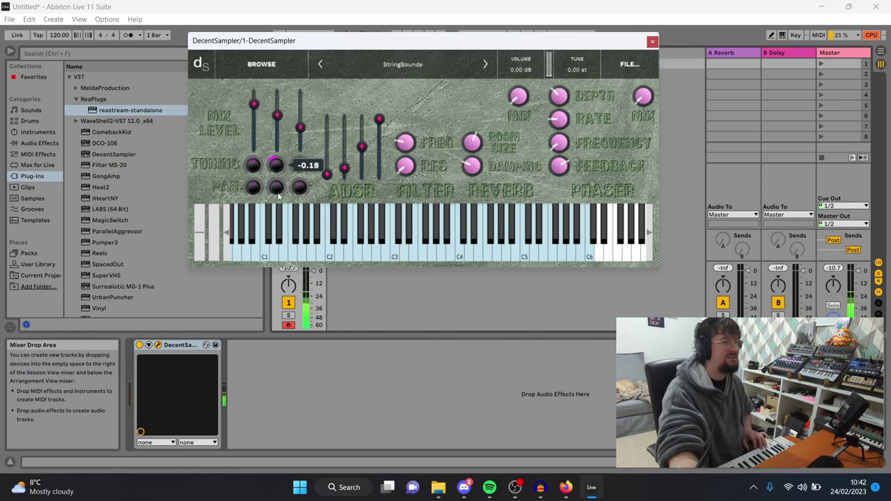
drag(300, 166, 291, 96)
drag(279, 163, 285, 202)
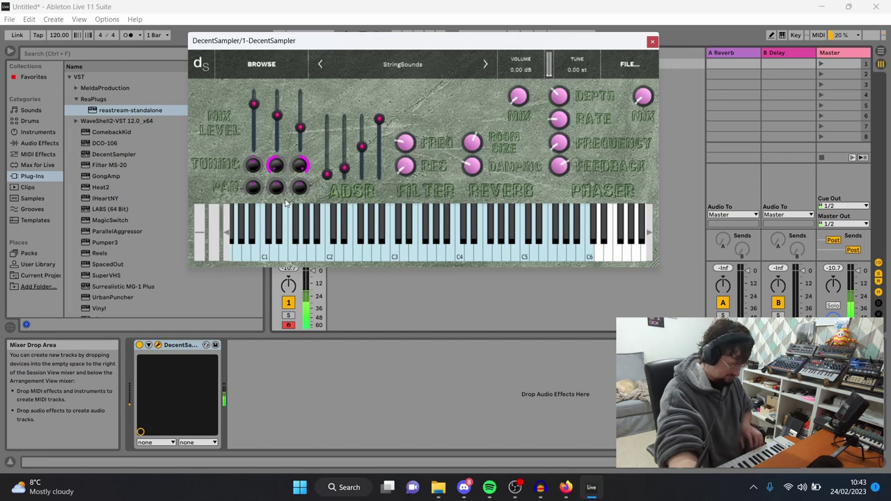
drag(283, 175, 267, 116)
drag(295, 172, 295, 179)
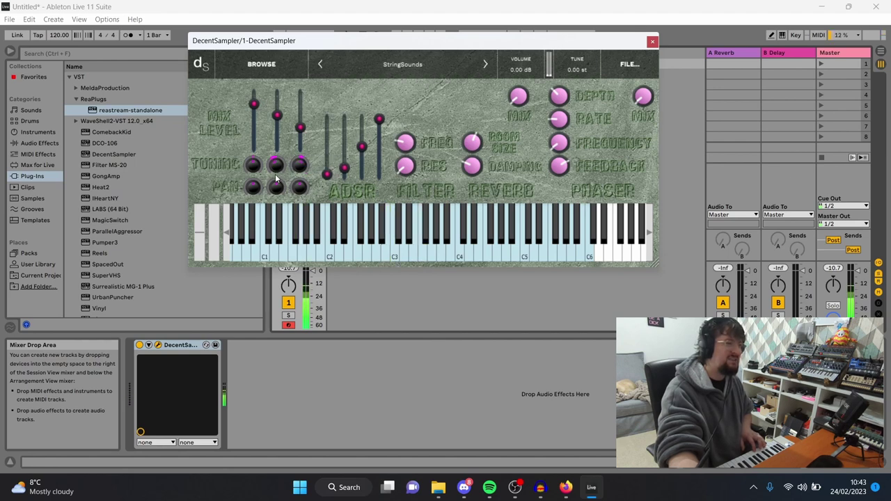
- Pan the second layer far left and the third layer far right to widen the sound
drag(275, 192, 283, 247)
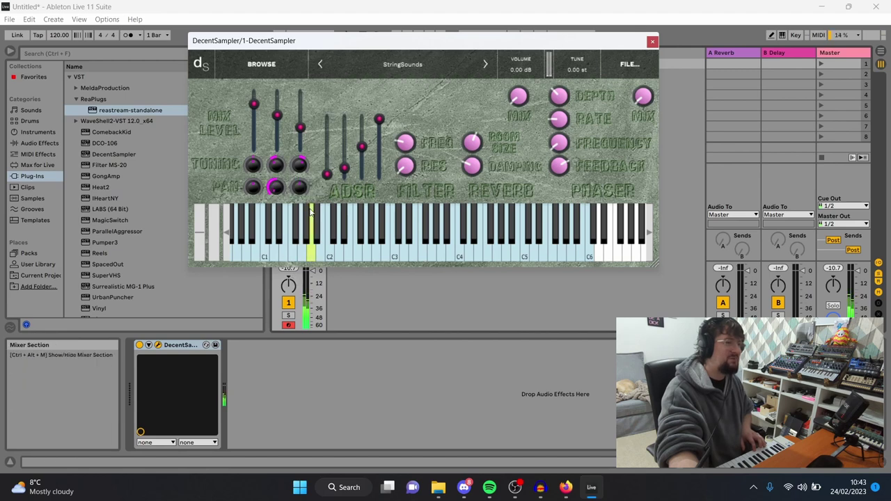
drag(303, 195, 280, 79)
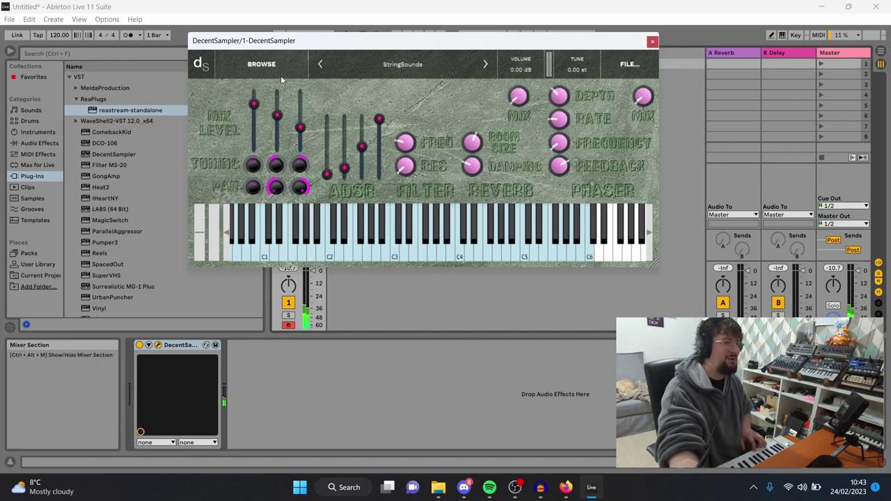
drag(276, 189, 295, 216)
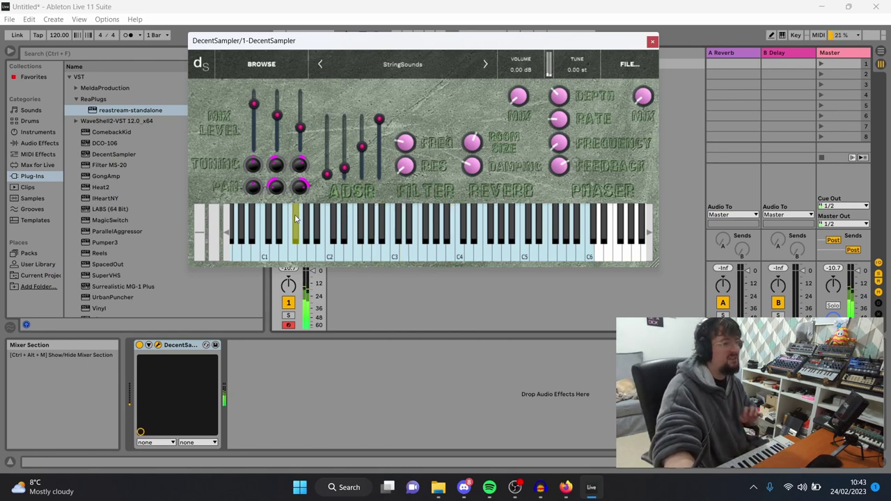
- Shape the ADSR envelope with a longer attack, a shorter release and a low sustain
mouse_move(325, 174)
drag(325, 174, 323, 157)
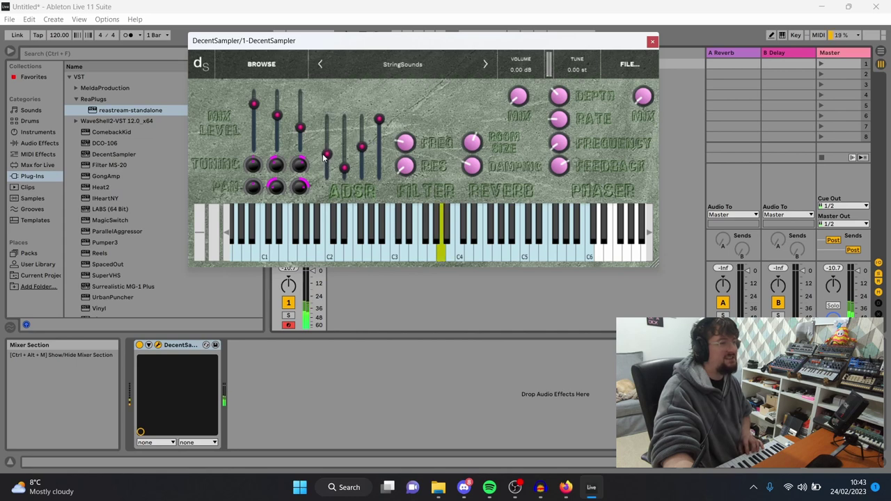
drag(380, 118, 363, 178)
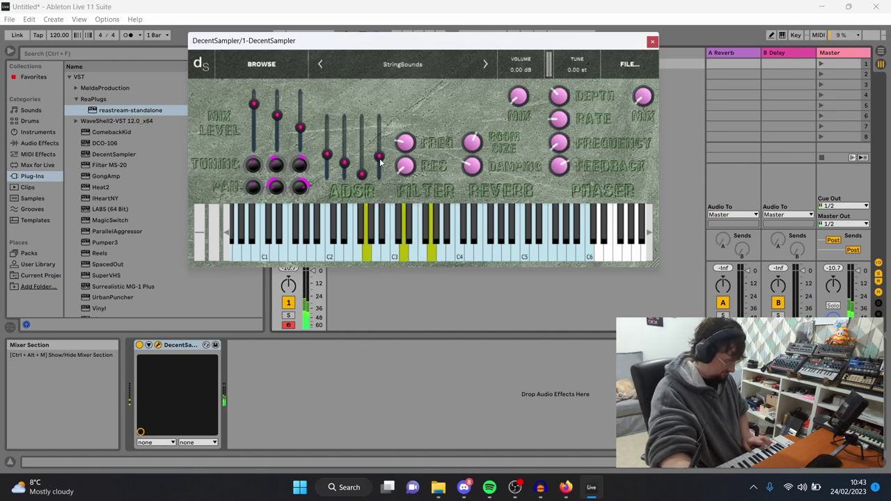
scroll(362, 180, up, 1)
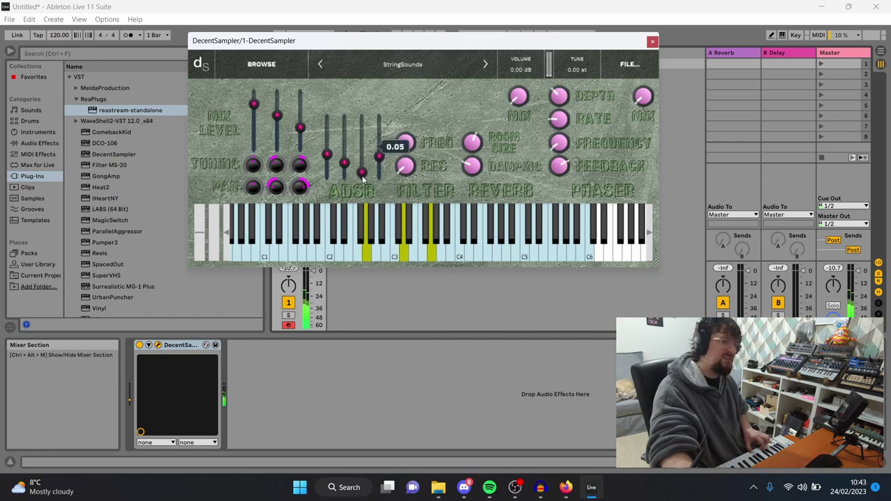
drag(362, 179, 363, 174)
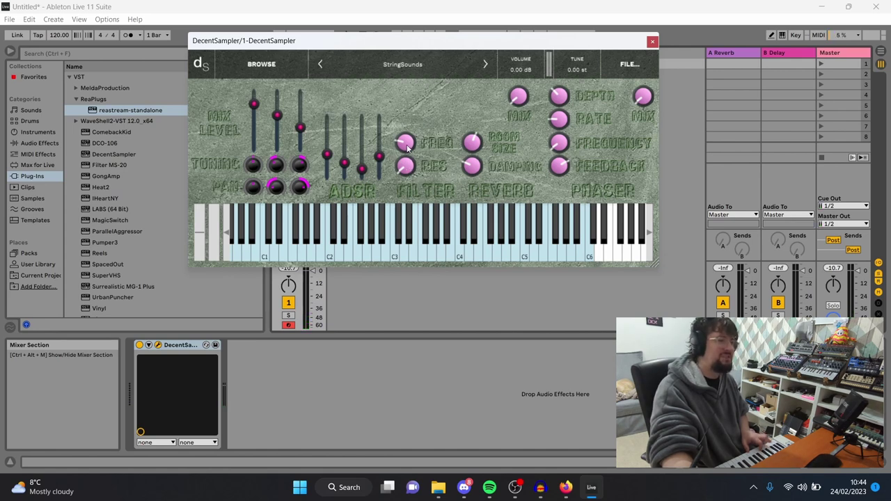
- Raise the filter's frequency and resonance, and lower the second layer's mix level slightly
mouse_move(407, 132)
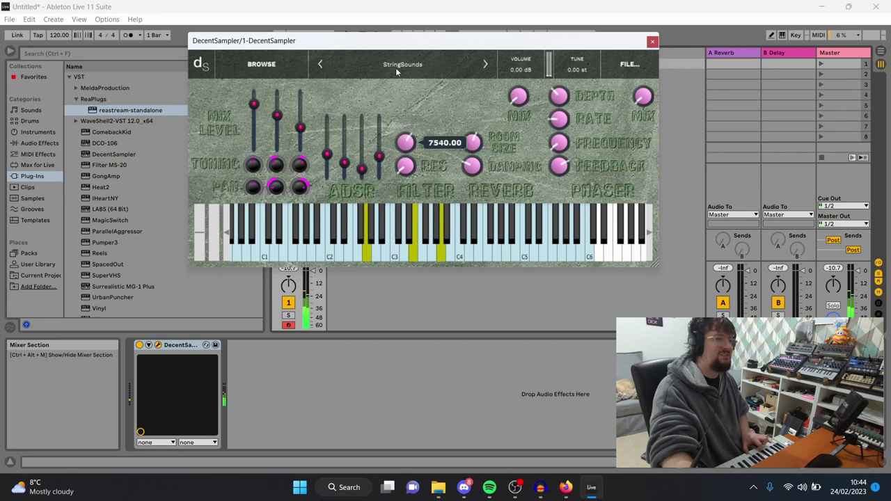
drag(402, 160, 402, 113)
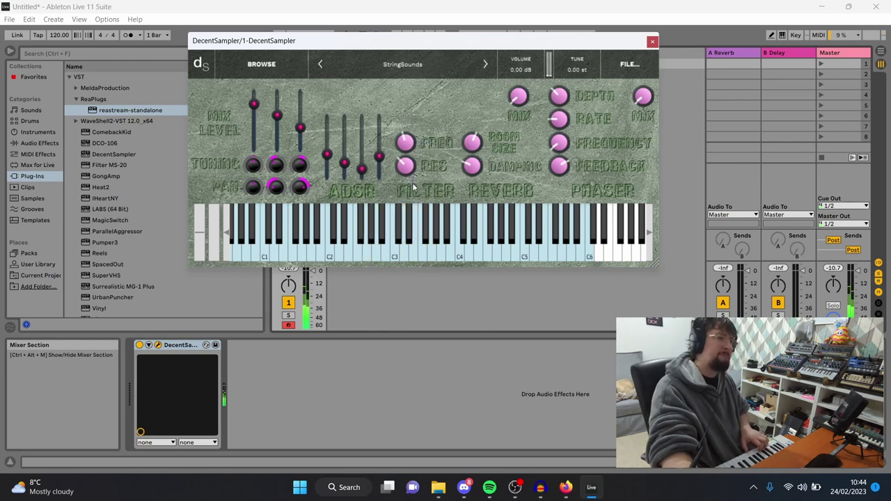
drag(282, 120, 280, 129)
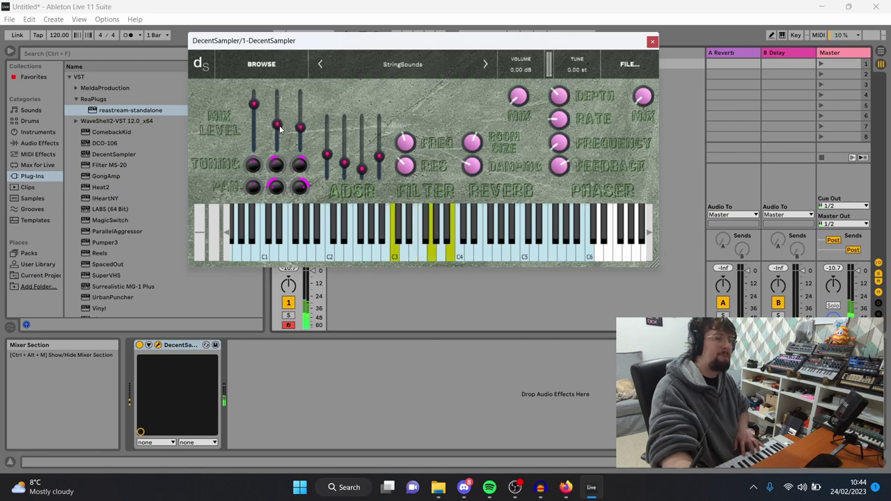
drag(299, 131, 301, 130)
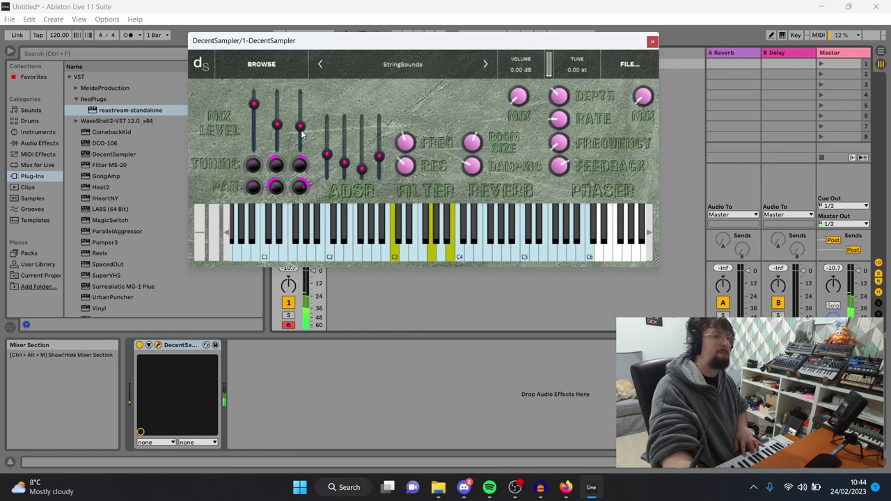
- Adjust the reverb mix and raise the phaser mix to about halfway
drag(521, 98, 527, 64)
drag(640, 103, 642, 86)
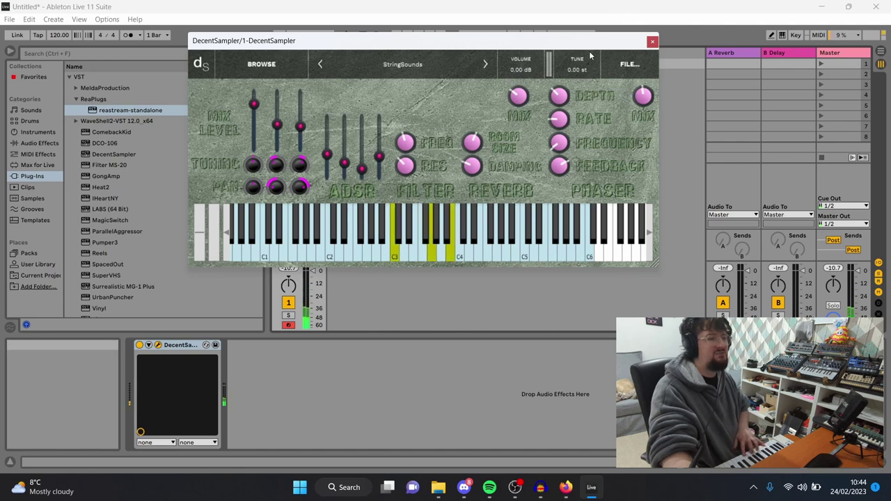
click(521, 93)
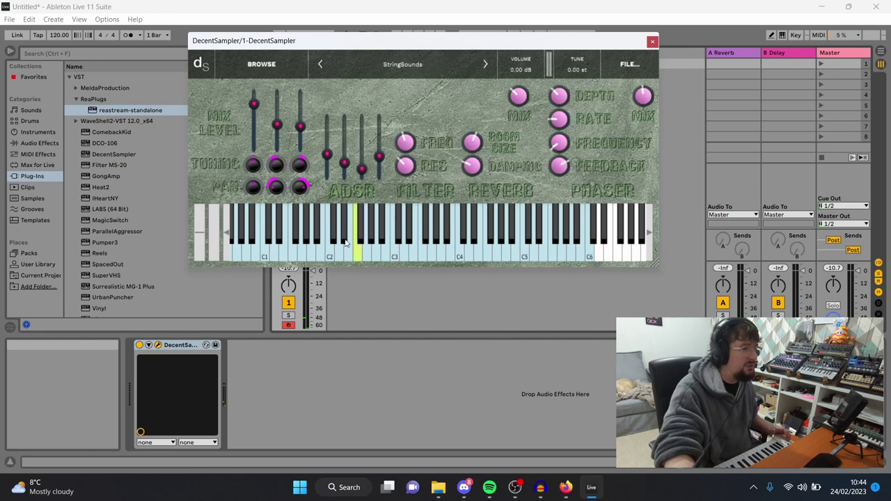
- Bring the lower octaves of the keyboard into range, and set the third layer near full mix level with tuning about 0.02
click(227, 255)
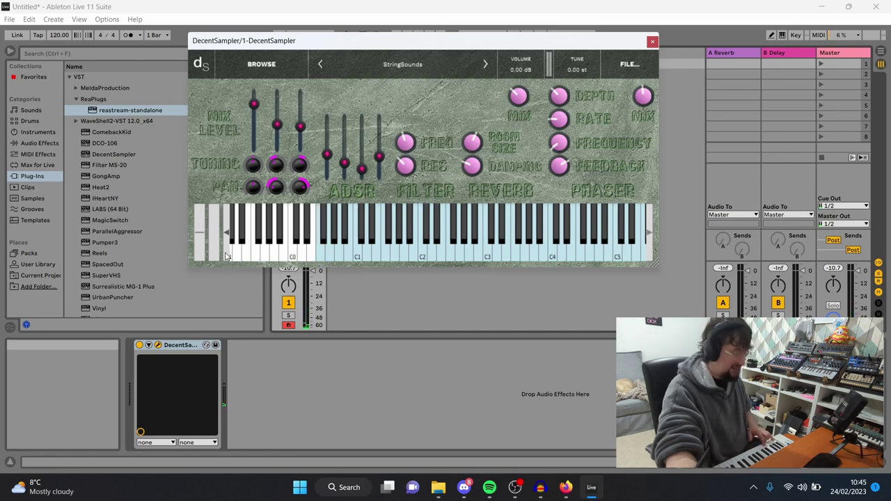
drag(300, 126, 301, 98)
drag(301, 167, 305, 177)
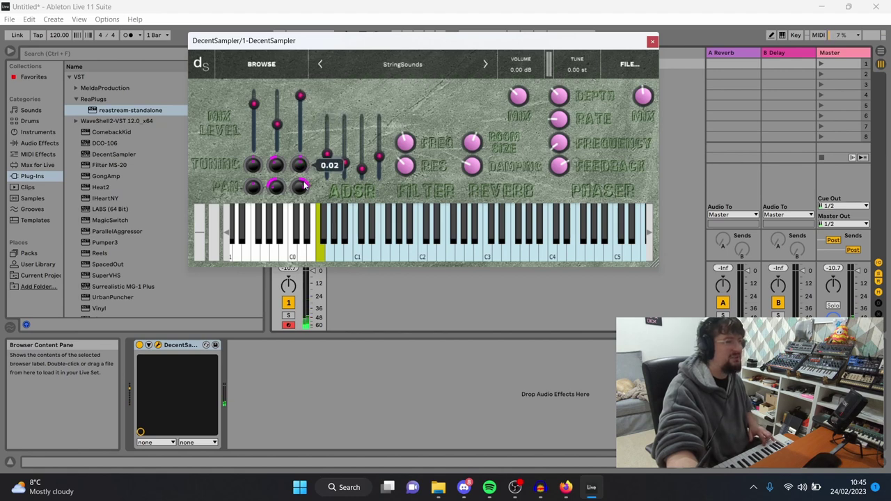
- Centre the third layer's pan, spread the first layer left and the second right, and rebalance those two layers' mix levels
drag(304, 185, 312, 237)
mouse_move(268, 197)
mouse_down()
mouse_move(270, 178)
mouse_move(263, 212)
mouse_up()
drag(255, 120, 256, 112)
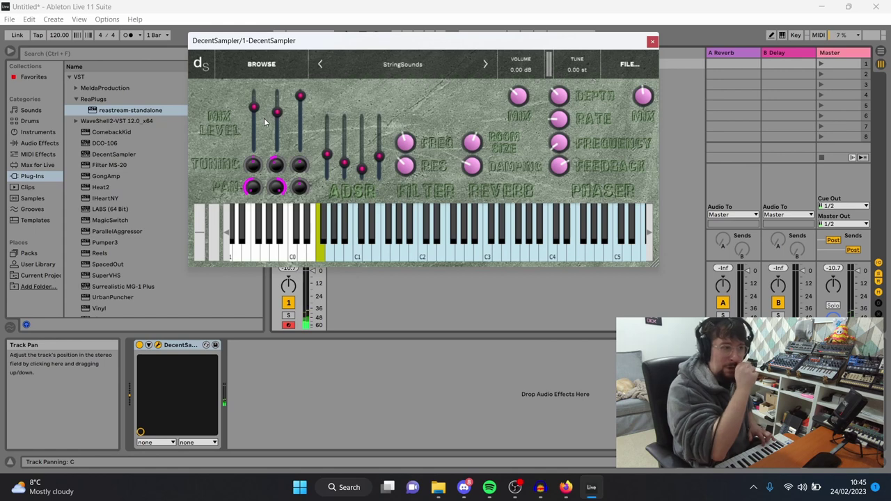
scroll(518, 96, up, 3)
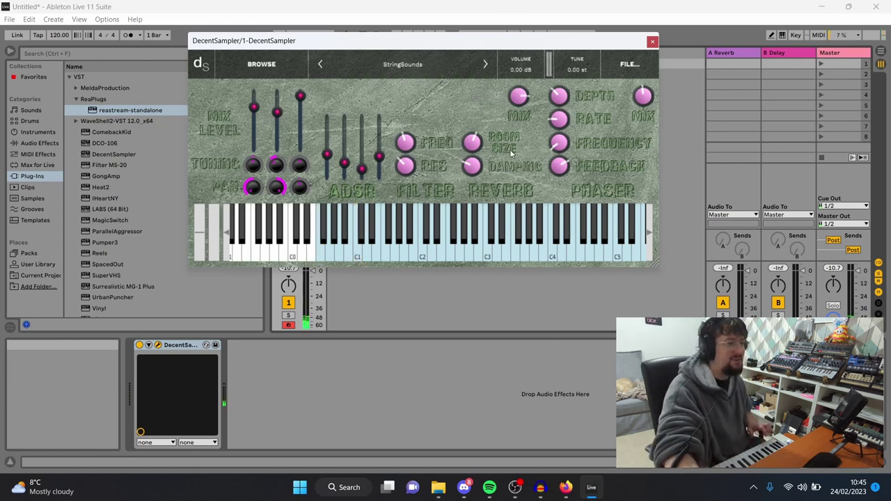
- Lengthen the ADSR envelope with maximum attack, a release of 10.00, and higher decay and sustain
drag(327, 155, 306, 53)
drag(379, 156, 379, 119)
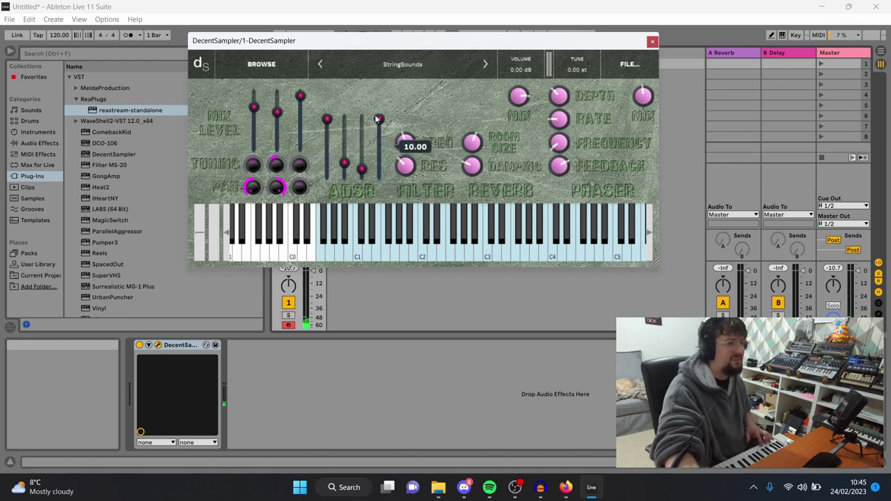
drag(361, 168, 343, 140)
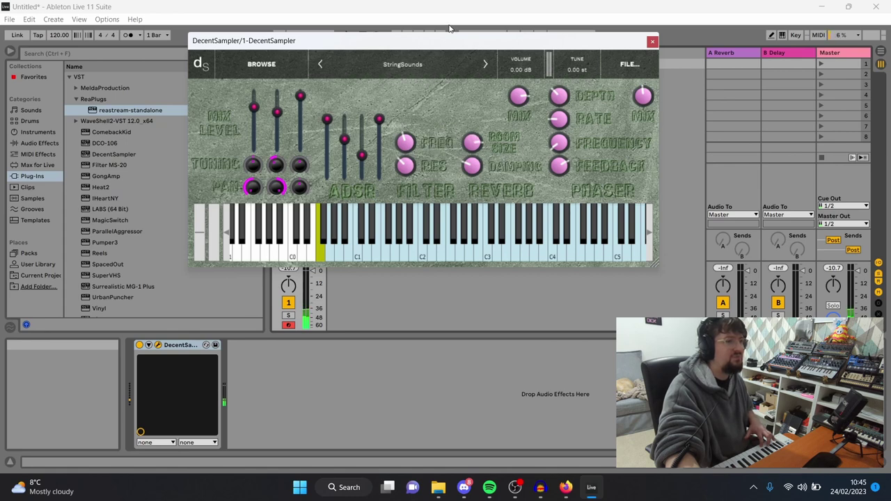
- Increase the reverb's room size and damping, and lower the filter frequency
drag(472, 166, 481, 177)
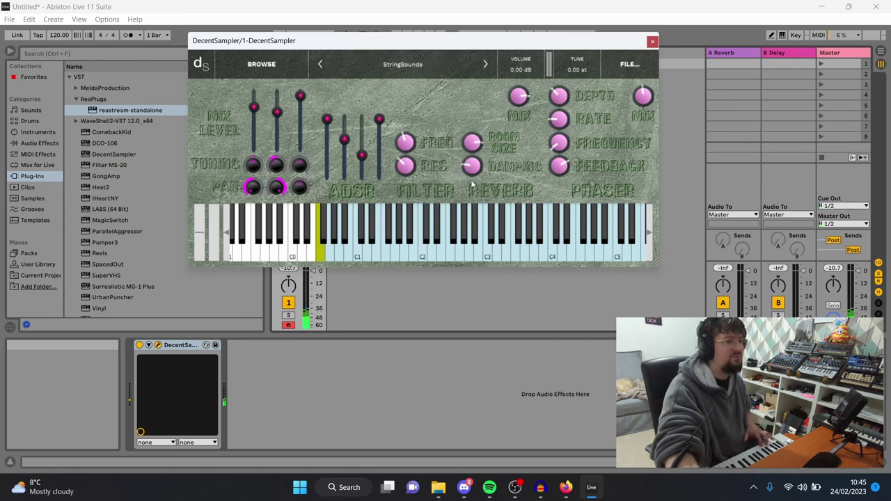
mouse_move(405, 143)
mouse_down()
mouse_move(411, 182)
mouse_move(407, 153)
mouse_up()
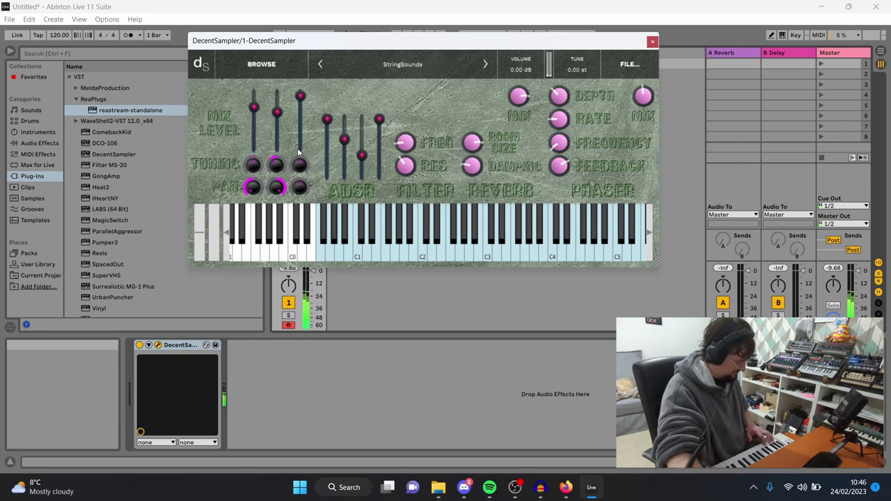
- Detune the first layer slightly downward and lower the reverb mix
drag(276, 174, 254, 145)
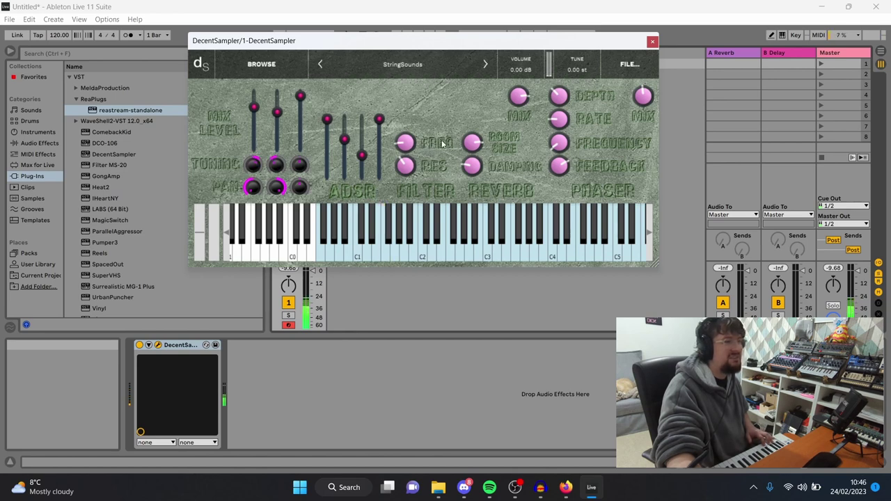
drag(514, 97, 527, 151)
- Shorten the ADSR envelope with minimum attack and low decay, sustain and release
drag(327, 118, 334, 214)
drag(378, 120, 342, 166)
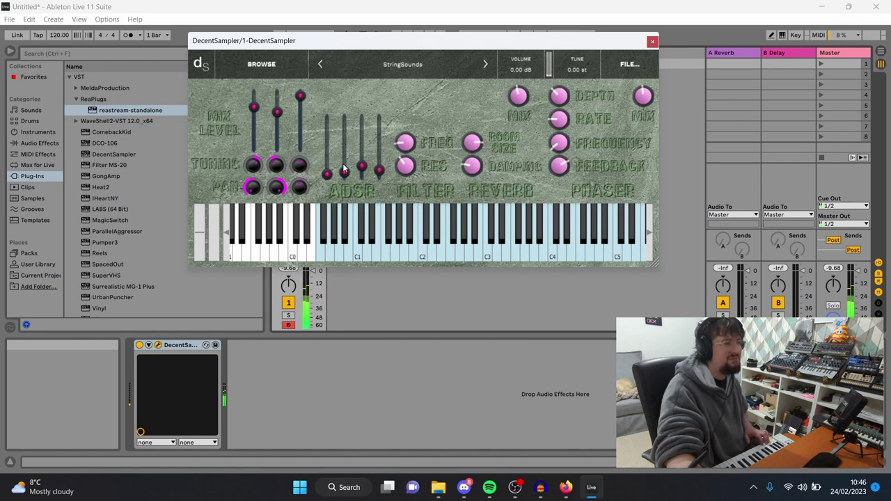
- Narrow the panning of the first and second layers toward the centre and reduce the phaser mix slightly
mouse_move(513, 100)
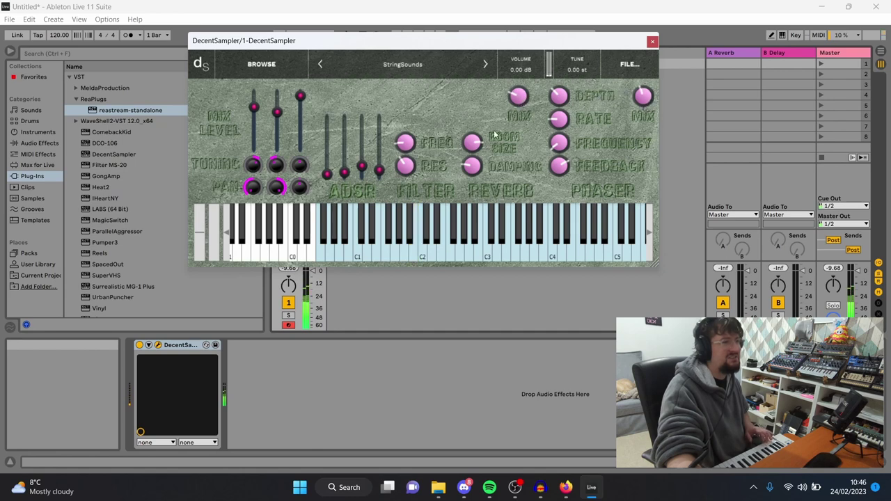
drag(285, 197, 275, 233)
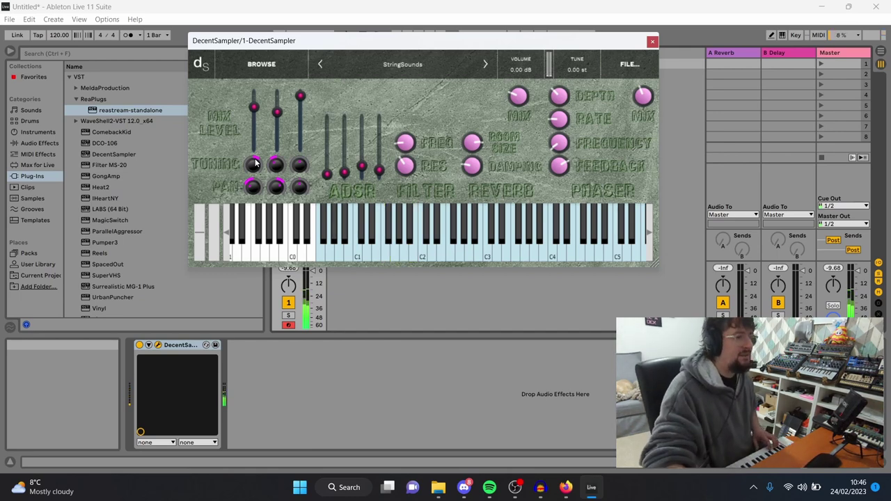
- Nudge the StringSounds filter frequency, close the instrument window and insert an audio track after the DecentSampler track
mouse_move(406, 144)
mouse_down()
mouse_move(409, 165)
mouse_move(403, 145)
mouse_up()
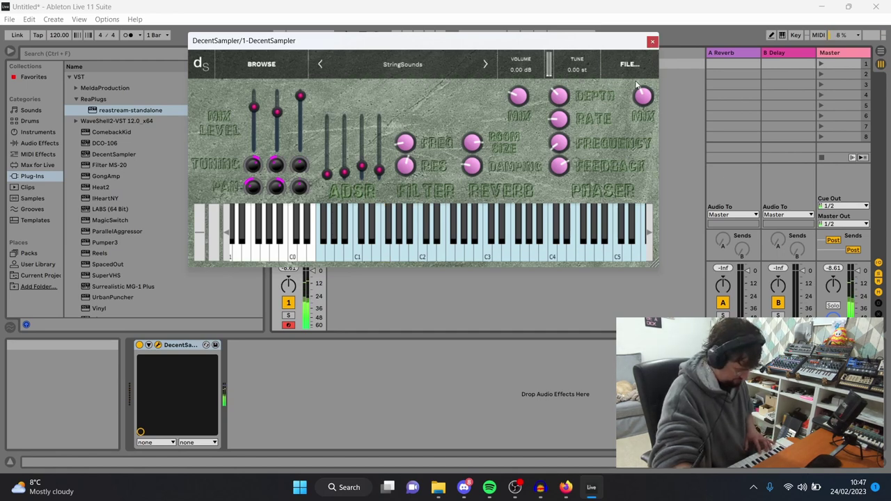
click(652, 42)
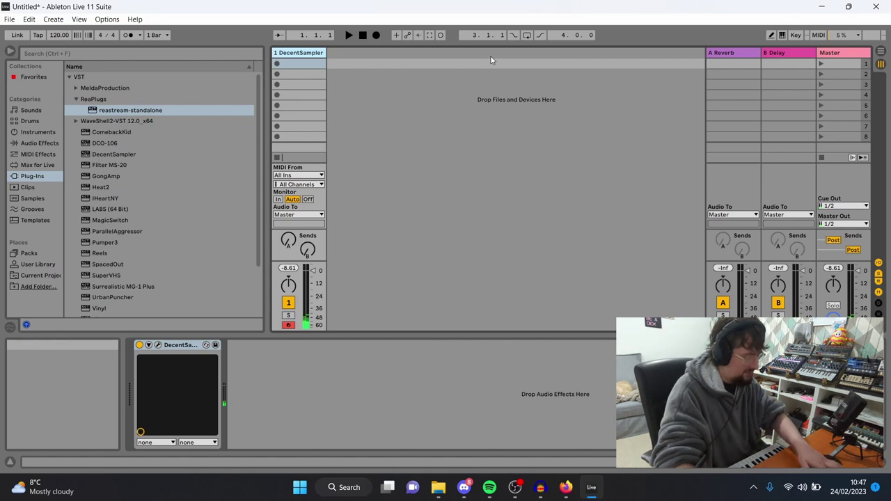
key(ctrl+t)
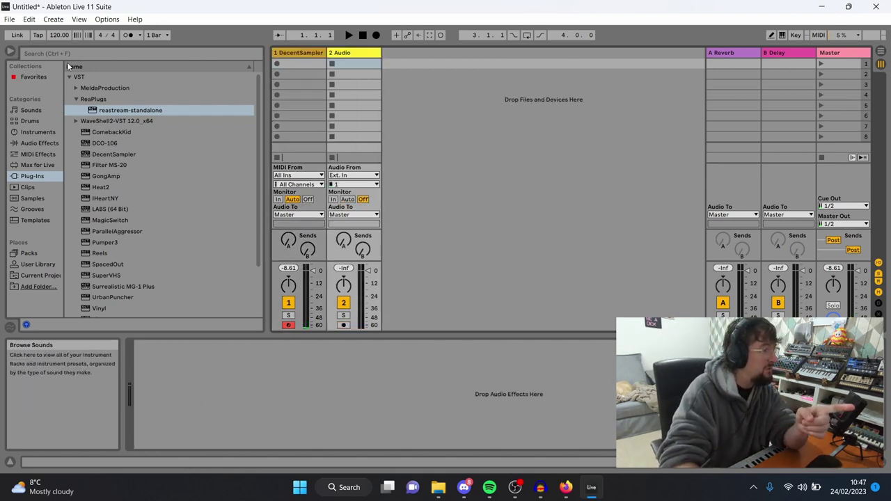
- Find the Limiter audio effect, load it on the Master track and place it before the reastream-standalone device
click(28, 143)
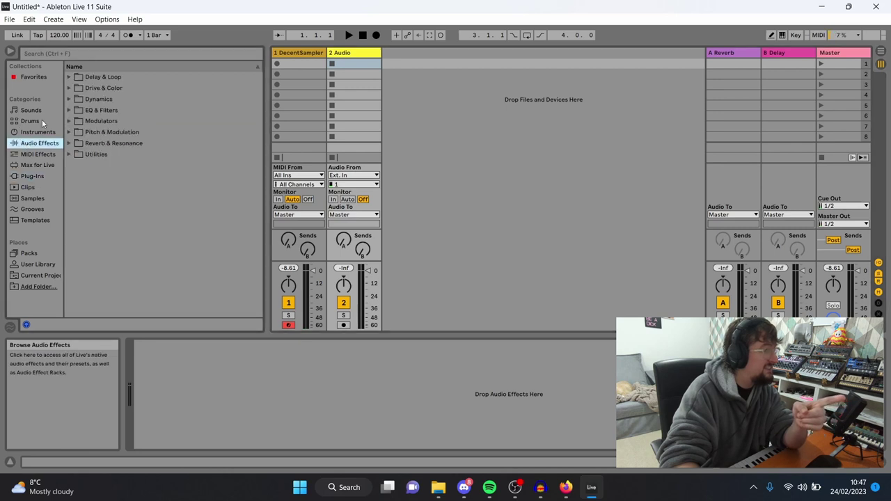
click(85, 52)
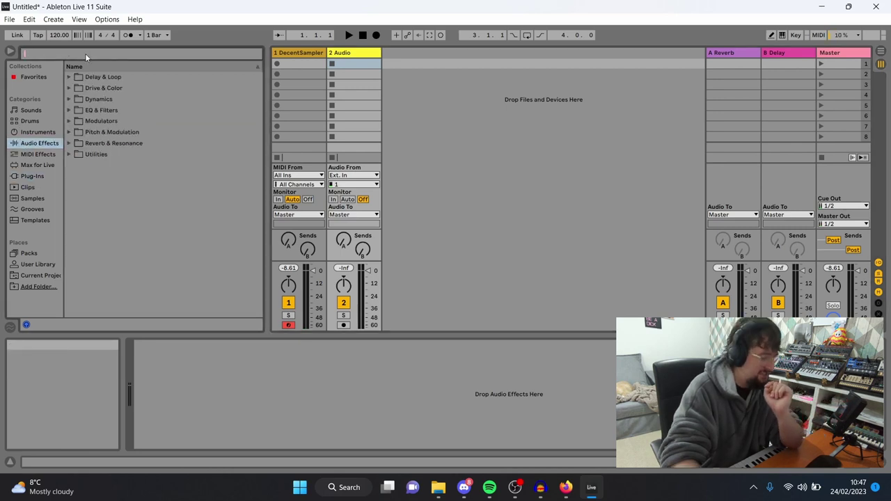
text(limi)
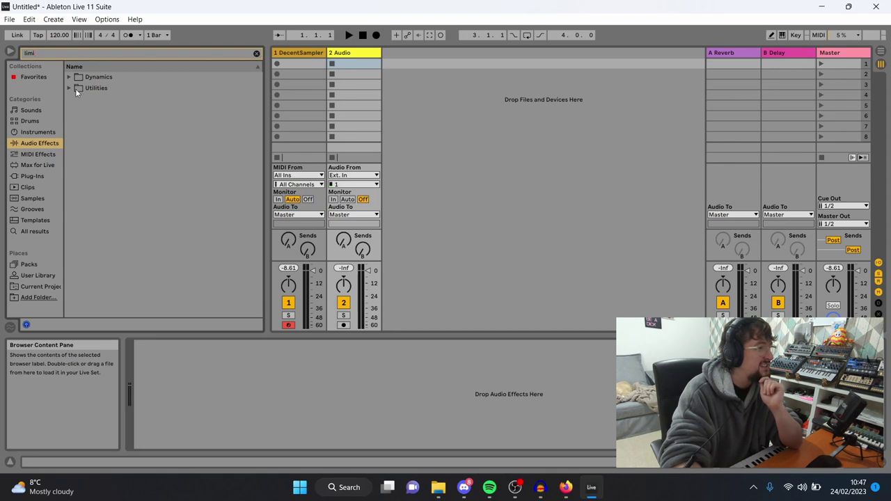
click(70, 76)
double_click(114, 100)
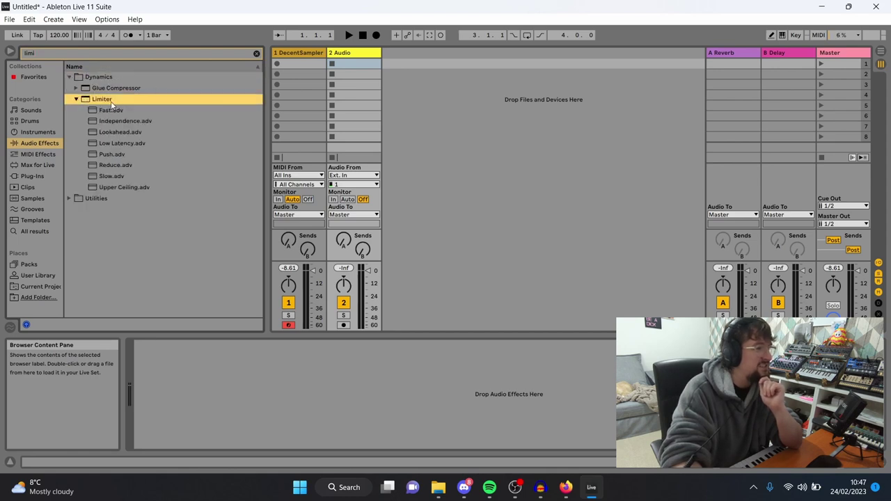
click(731, 69)
click(851, 60)
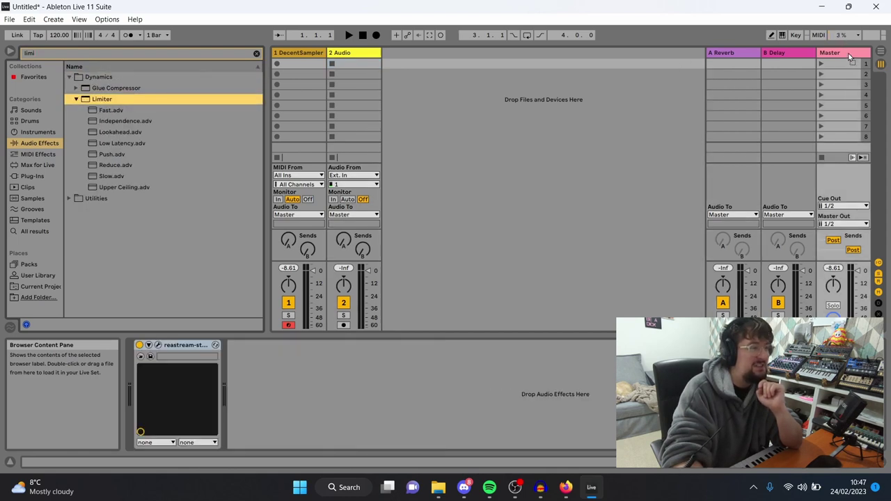
key(Return)
drag(263, 346, 153, 349)
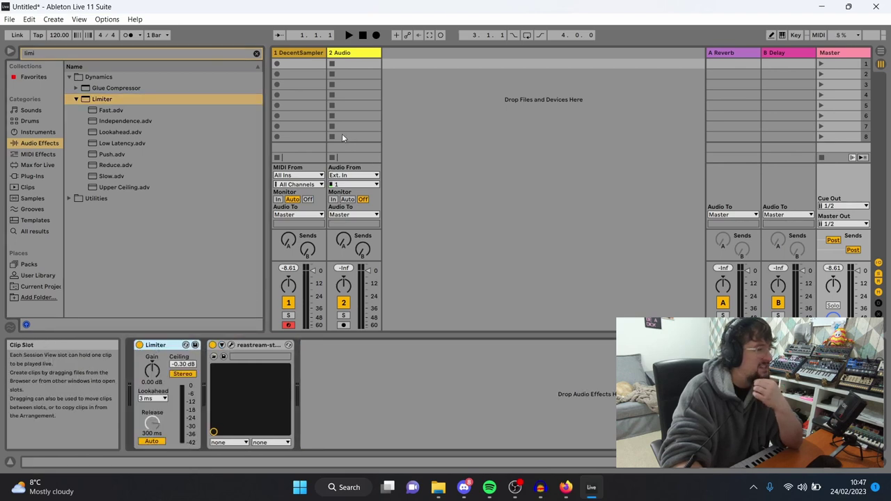
- Clear the browser search and open the Sample Packs folder within the User Library's Samples
click(256, 53)
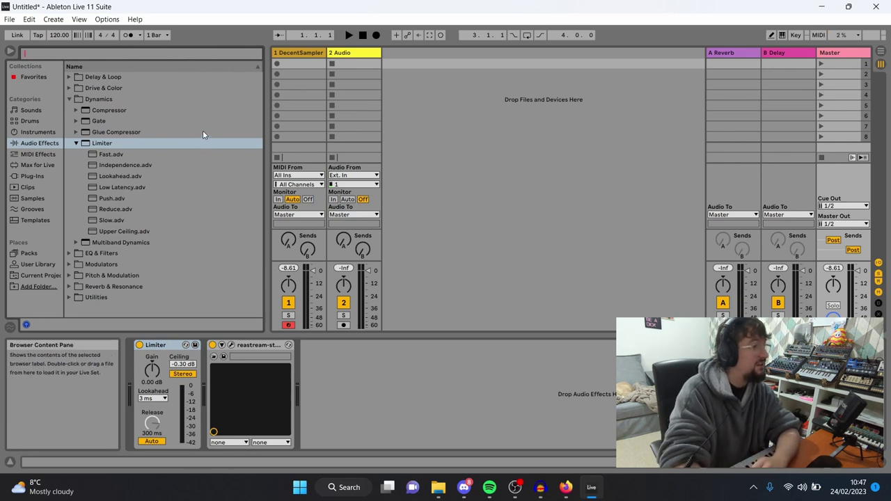
click(31, 176)
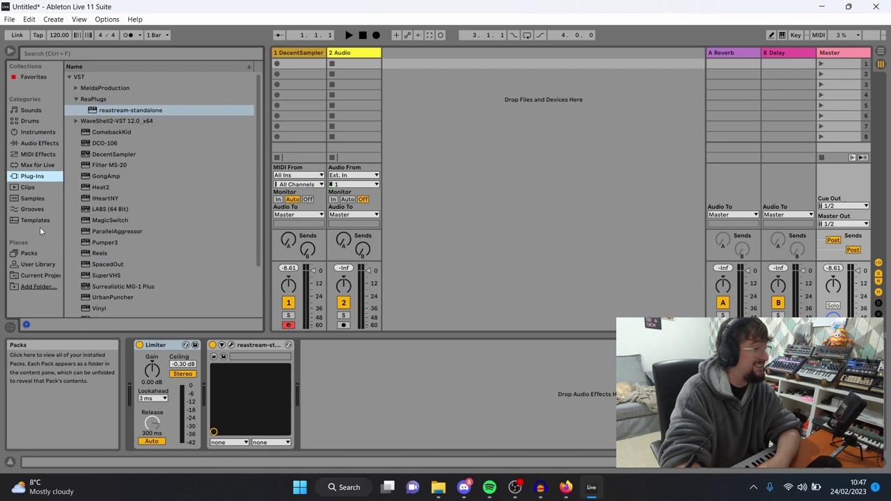
click(35, 265)
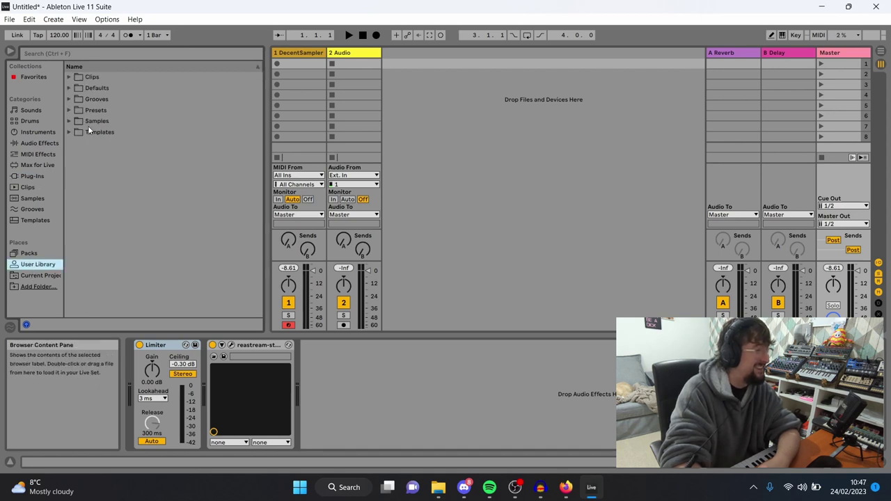
click(70, 123)
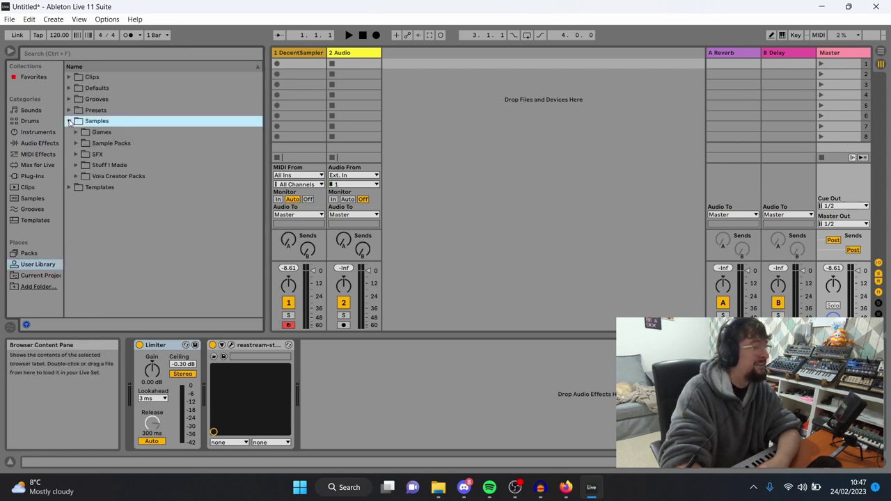
click(76, 154)
click(76, 142)
- Open the Beats folder of Soundtrack_Loops_Bent_Beats_WAV under B > bentbeats and preview the 090 BPM beat numbered 01
scroll(82, 167, down, 1)
click(83, 141)
click(89, 153)
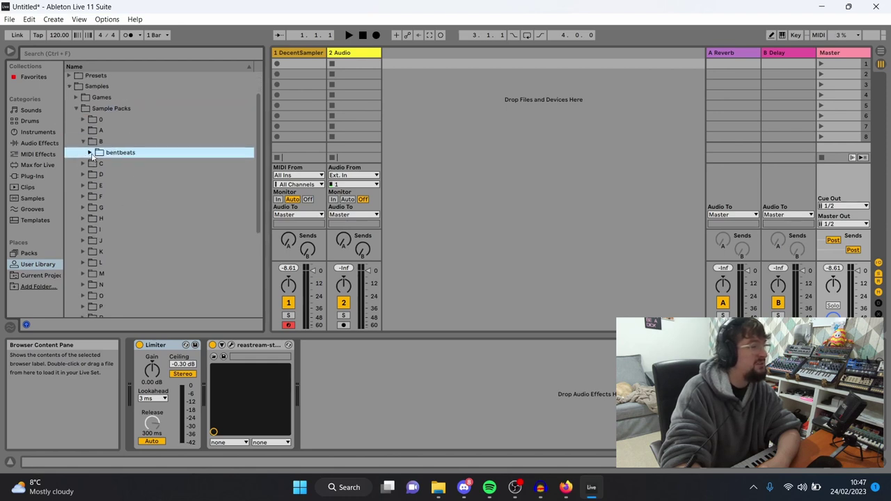
click(96, 164)
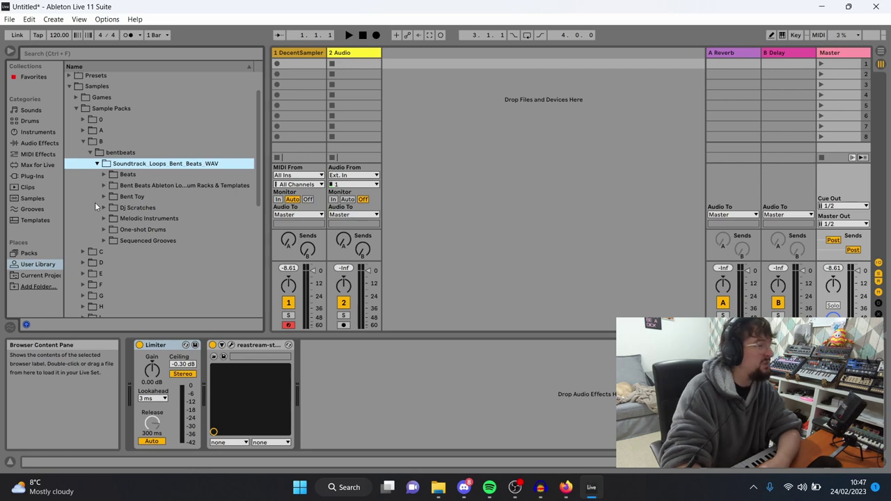
click(104, 177)
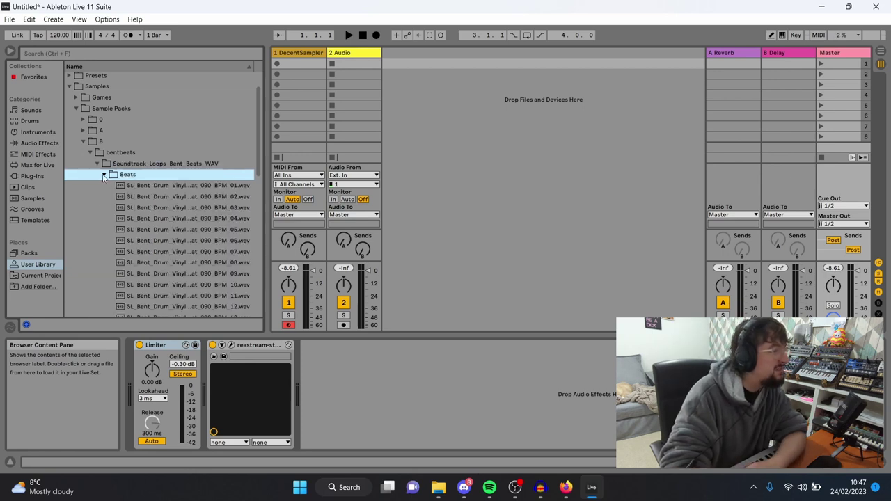
click(147, 187)
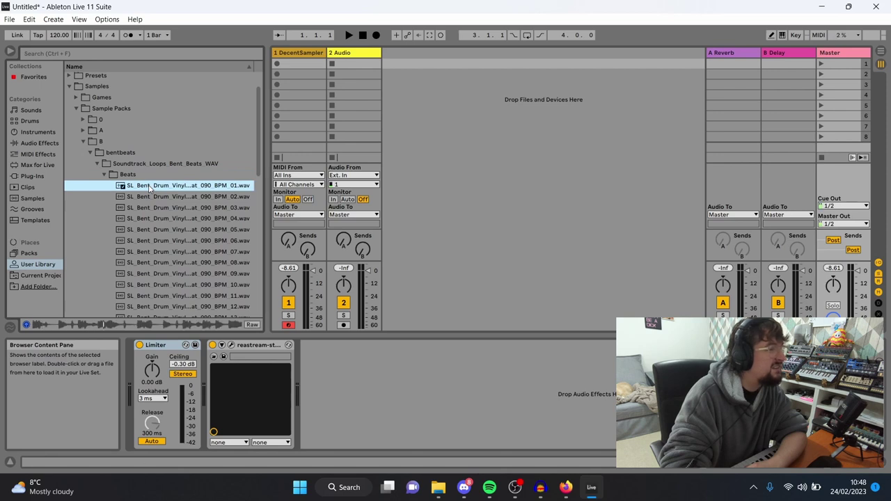
- Place the previewed drum beat in the audio track's first clip slot, launch it and lower the track's volume
drag(150, 188, 334, 64)
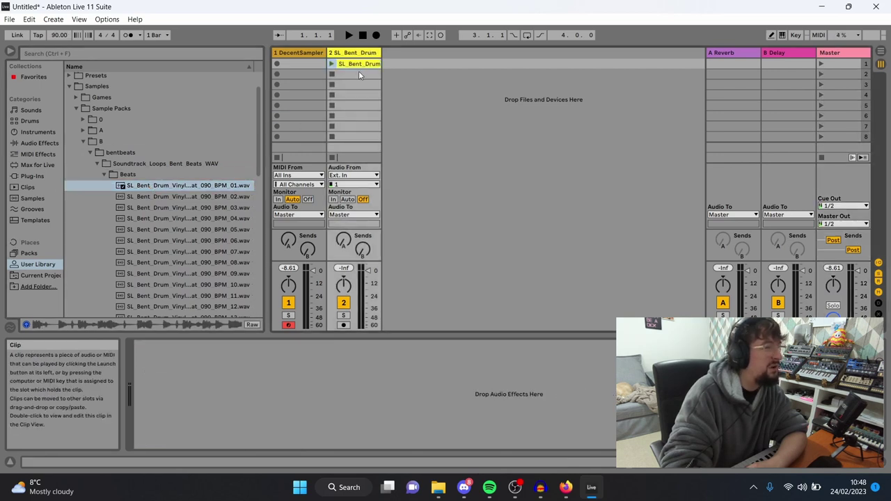
click(334, 64)
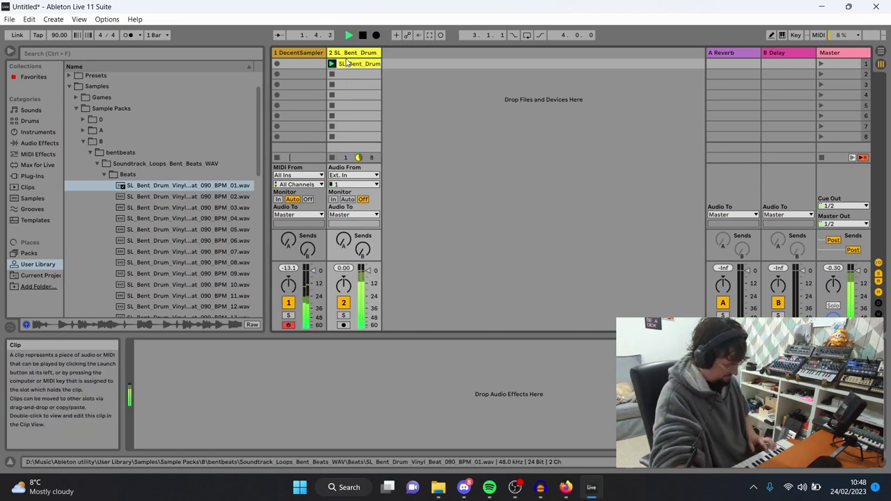
drag(362, 279, 366, 288)
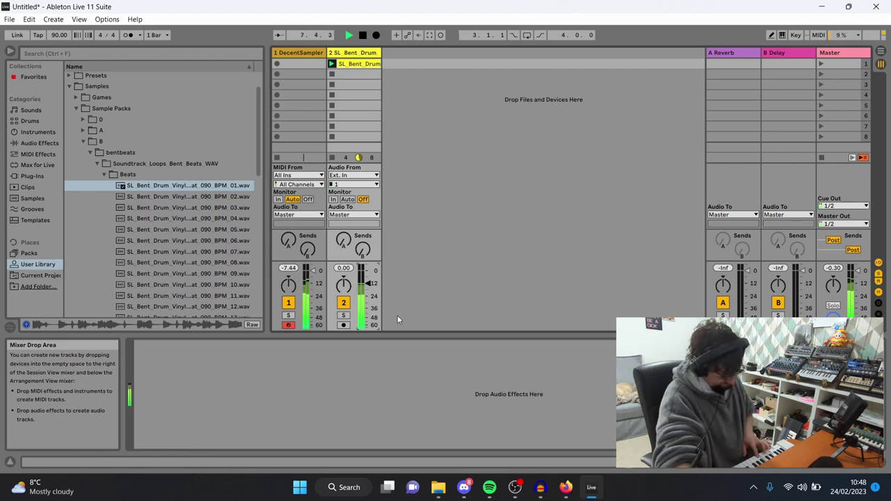
- Stop playback and record a played MIDI clip in the DecentSampler track's first slot over the drum loop
click(312, 56)
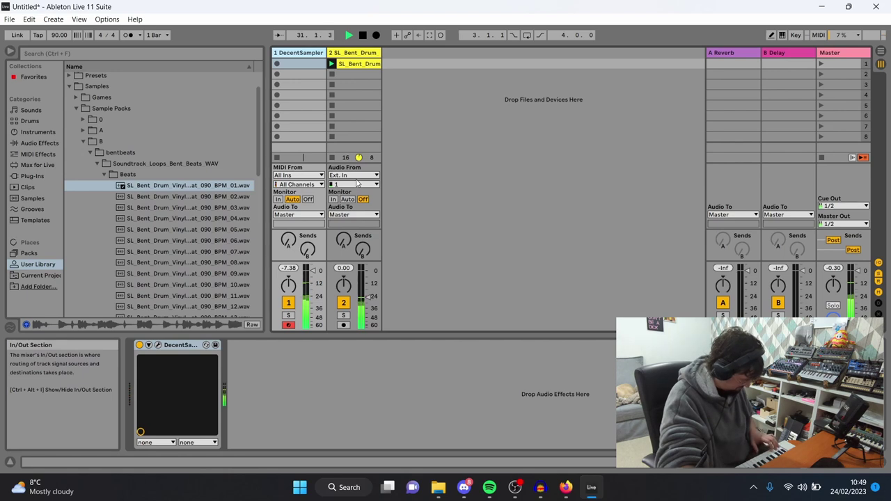
click(362, 35)
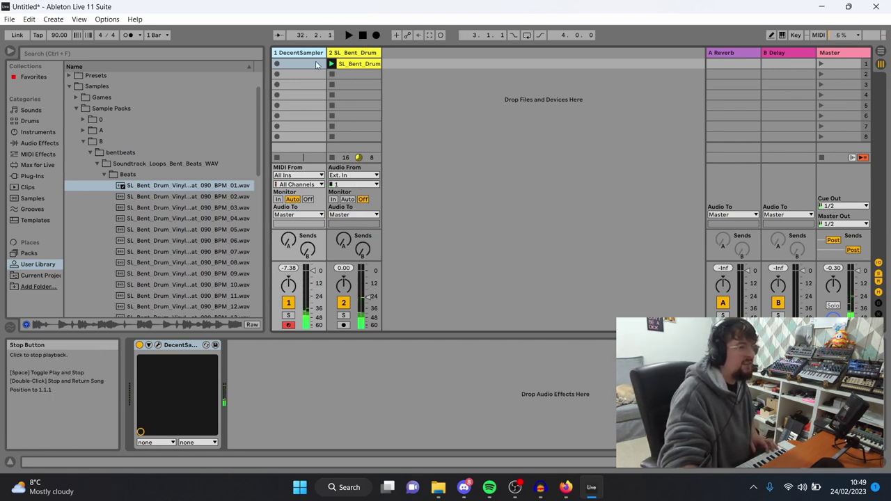
click(277, 64)
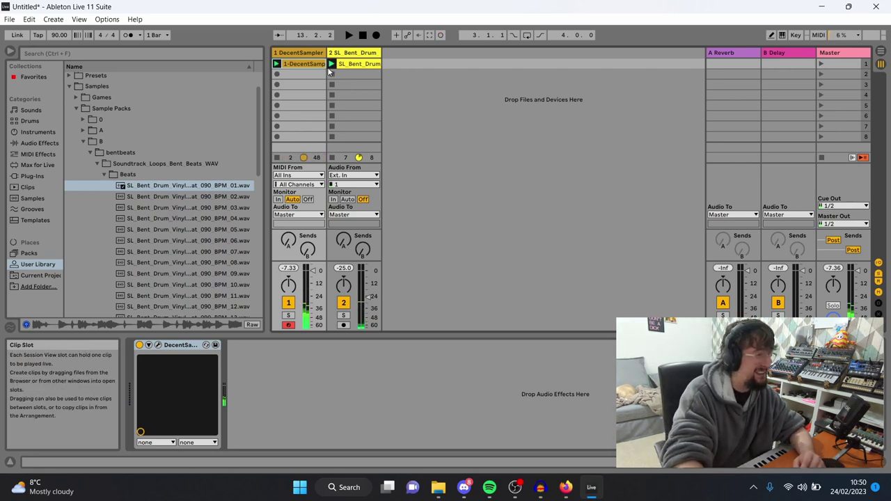
- Trim the recorded MIDI clip's loop to start at 5.1.1 with a length of 8 bars, and play it back
click(299, 64)
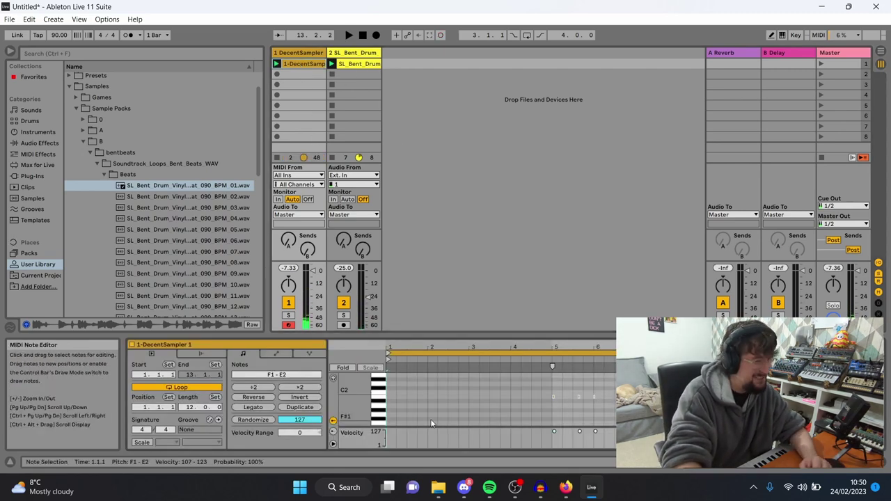
drag(389, 353, 551, 340)
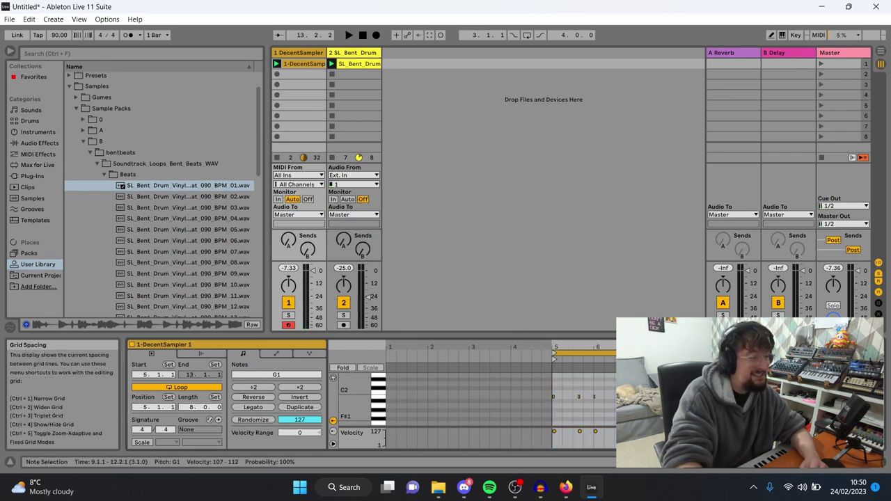
click(722, 403)
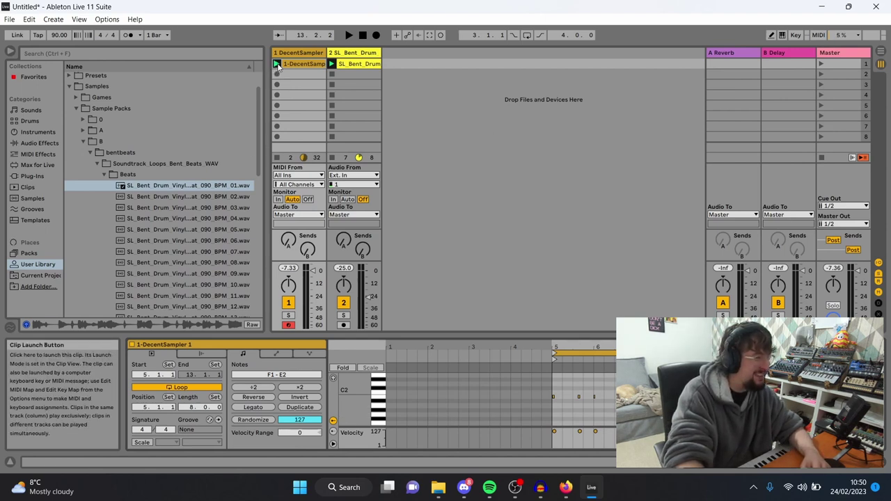
key(space)
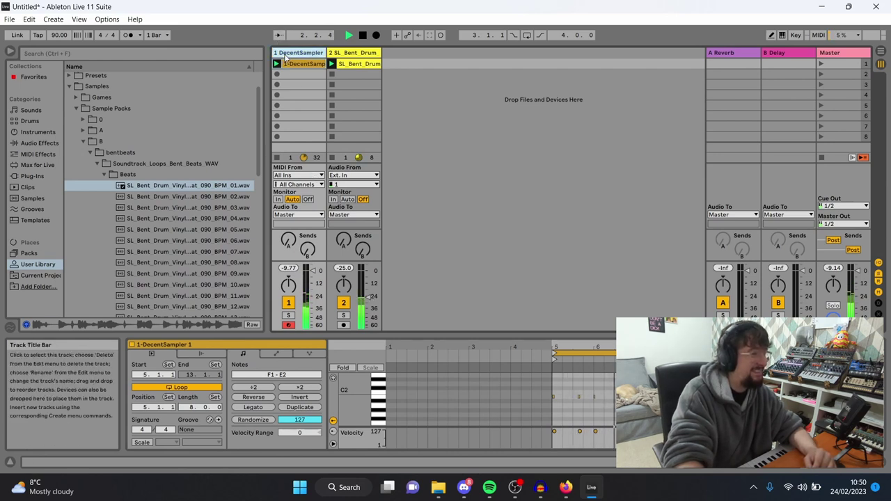
- Reopen the DecentSampler plug-in window, fine-tune the reverb mix and lower the filter frequency slightly, and close the window
key(shift+Tab)
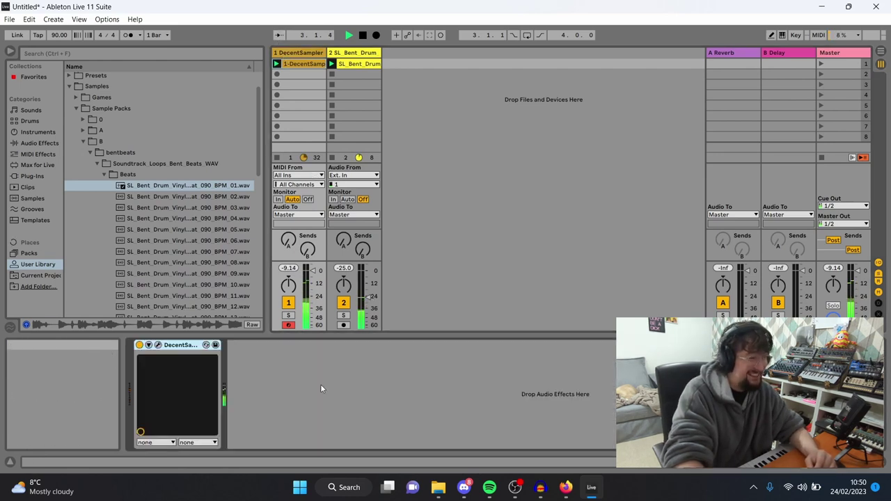
click(158, 345)
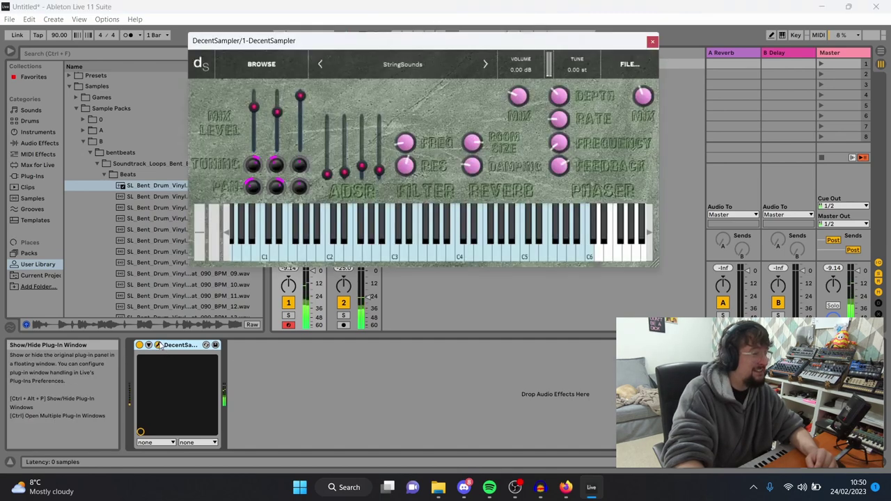
drag(517, 96, 508, 103)
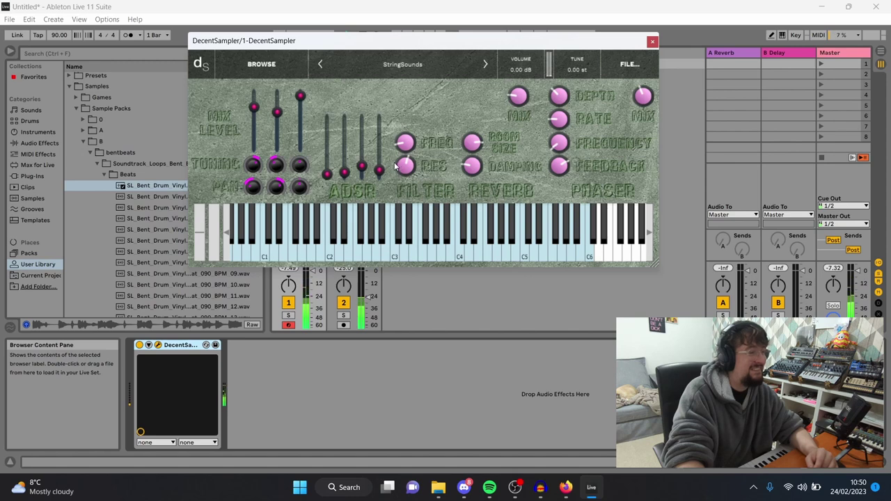
mouse_move(405, 143)
mouse_down()
mouse_move(396, 144)
mouse_move(406, 159)
mouse_up()
mouse_move(403, 151)
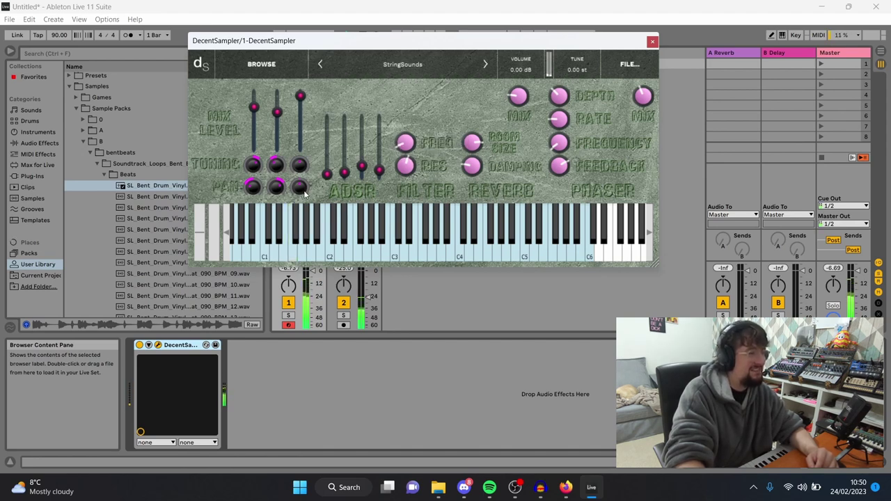
click(652, 43)
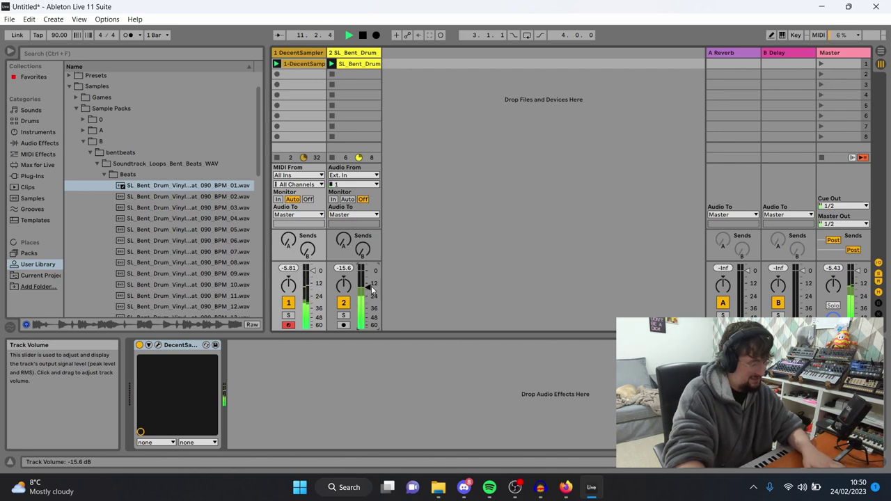
- Insert a MIDI track before the drum track, and collapse the Beats sample folder and expand Bent Toy
key(ctrl+shift+t)
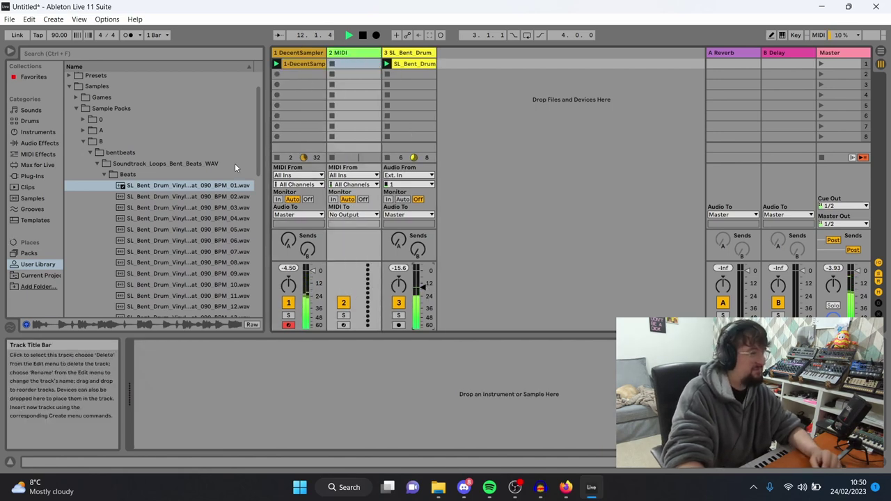
click(104, 175)
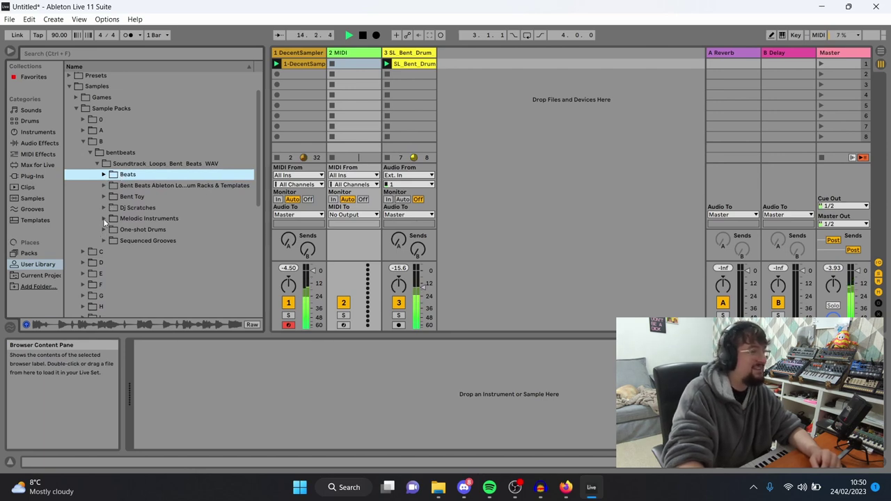
click(104, 196)
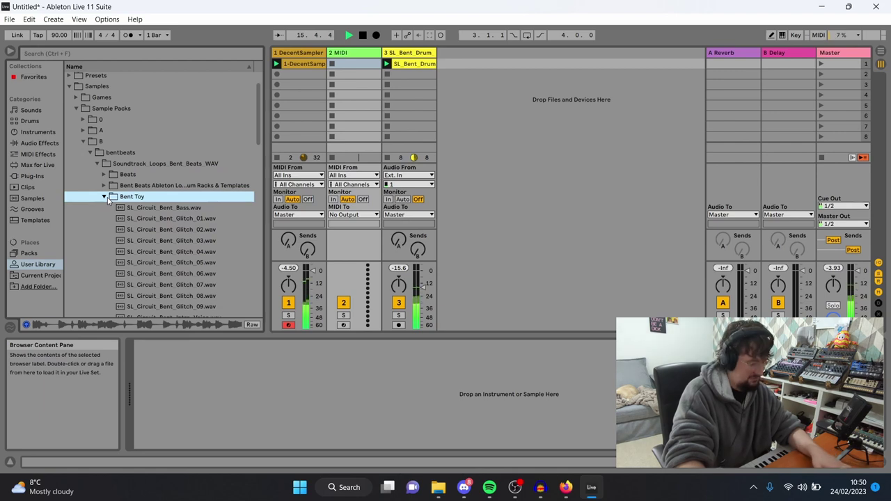
- Insert an audio track after the empty MIDI track, load SL_Circuit_Bent_Glitch_01.wav into its first slot, and lower its volume to about -24 dB
key(ctrl+t)
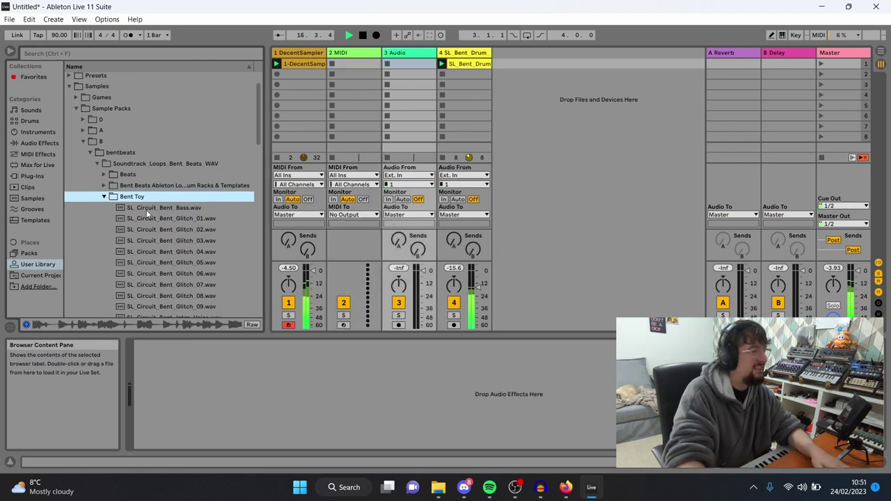
drag(151, 216, 405, 65)
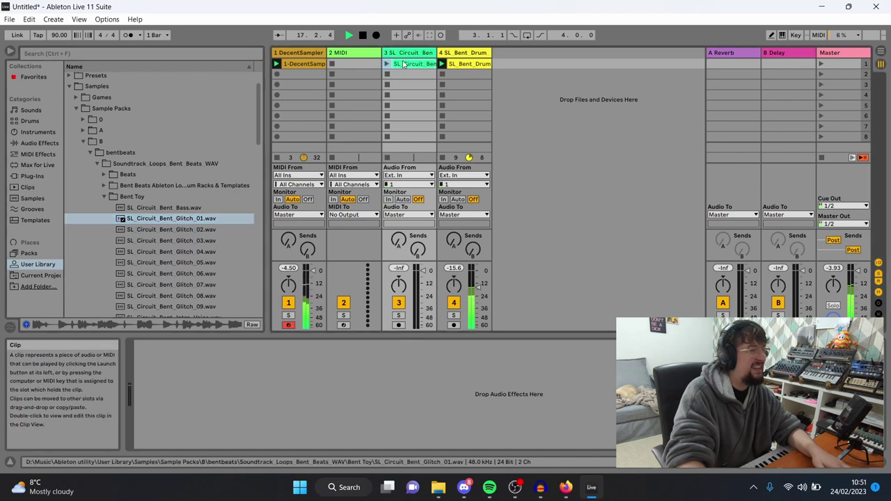
drag(422, 273, 422, 284)
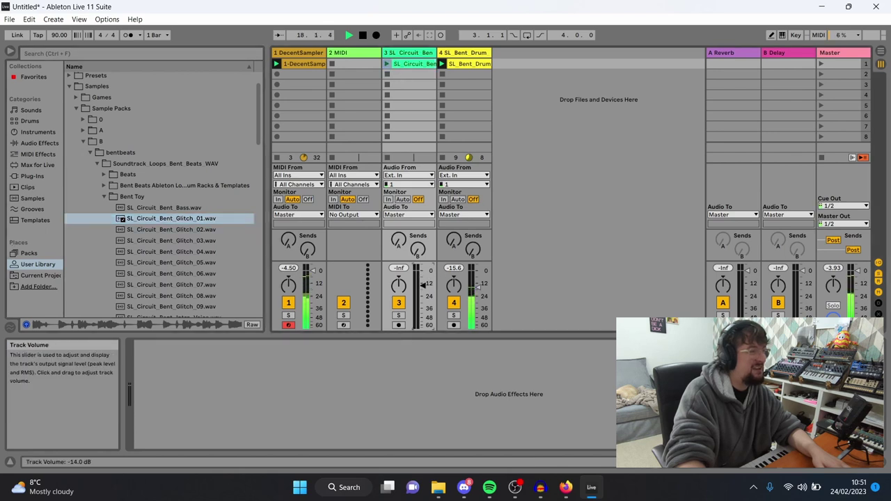
drag(423, 296, 424, 299)
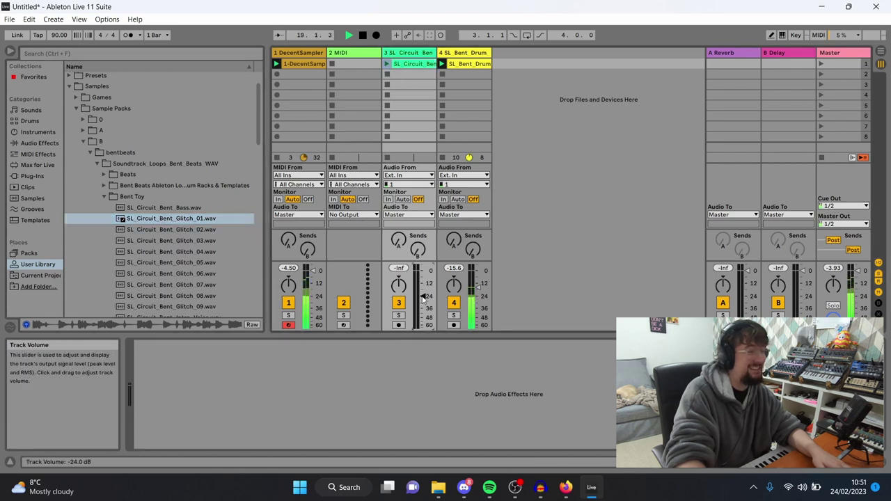
- Audition the glitch clip on the audio track and delete it from its slot
click(388, 64)
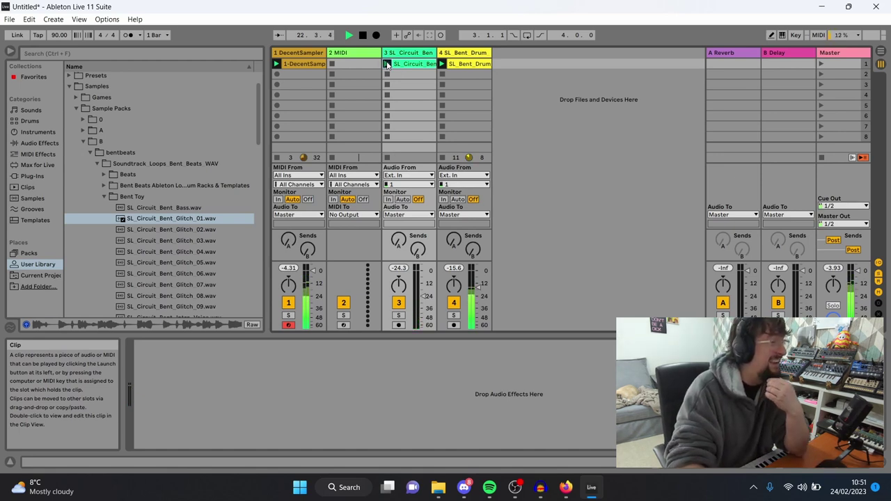
click(388, 64)
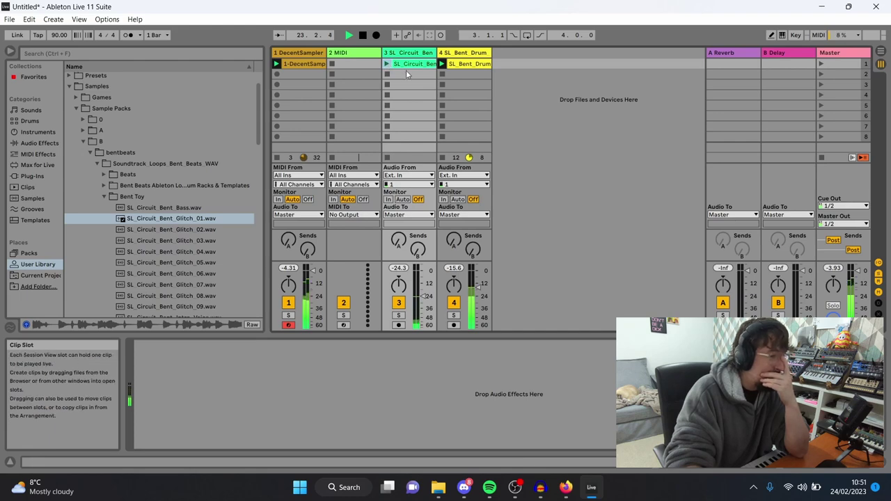
right_click(409, 66)
click(435, 97)
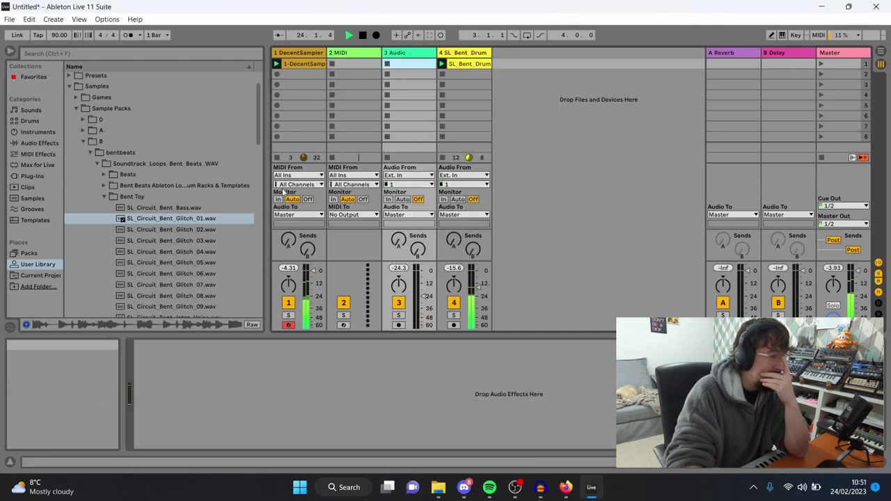
- Load SL_Circuit_Bent_Loop_01.wav into the audio track's first slot, play it, and show the clip's settings
scroll(157, 230, down, 4)
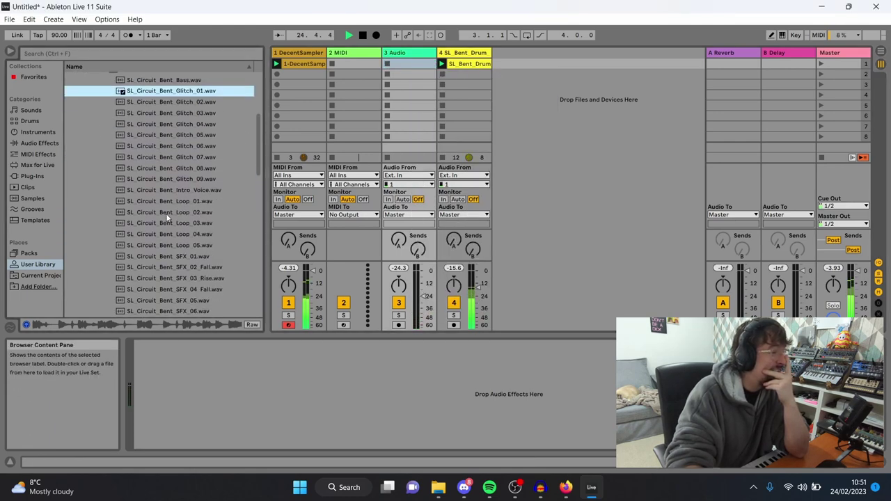
drag(166, 202, 406, 65)
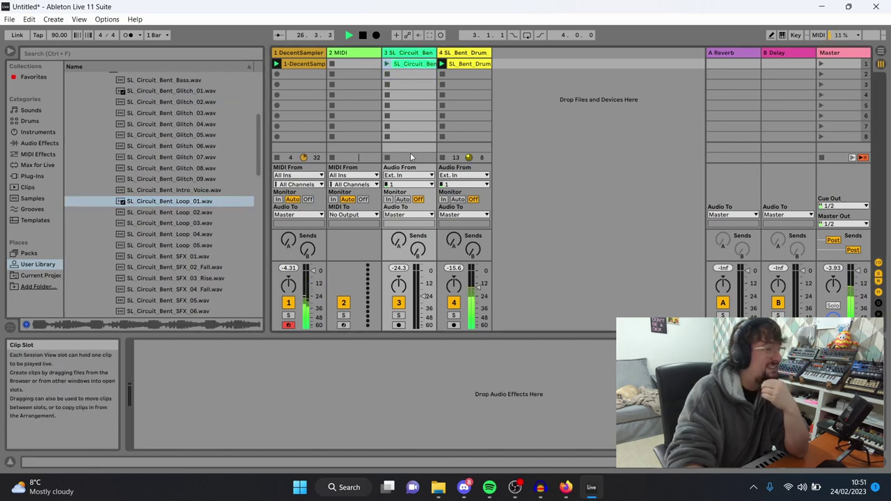
click(388, 64)
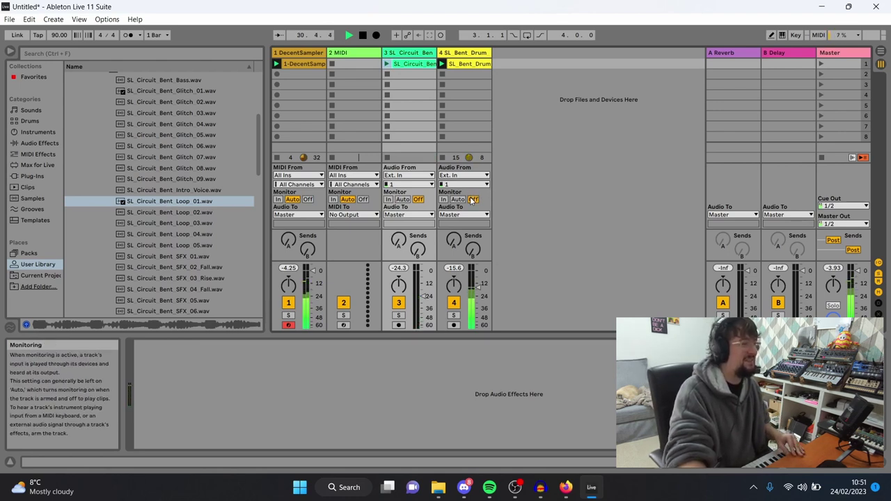
right_click(404, 67)
key(Escape)
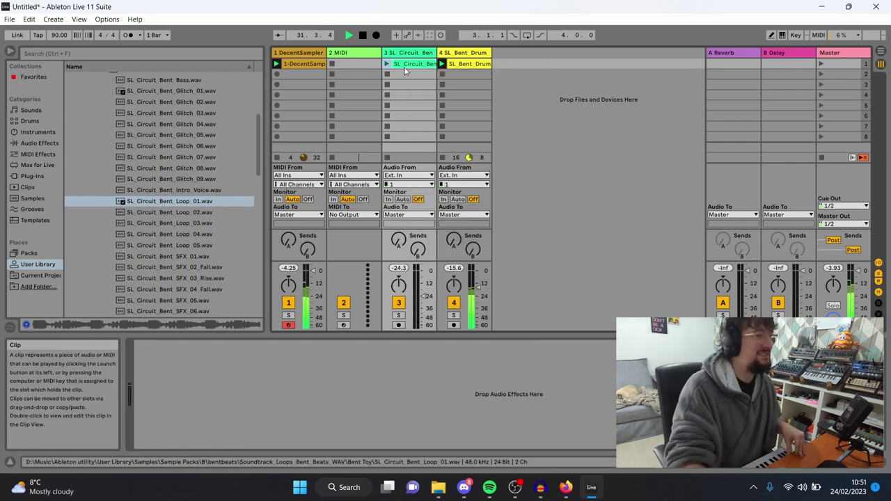
click(404, 67)
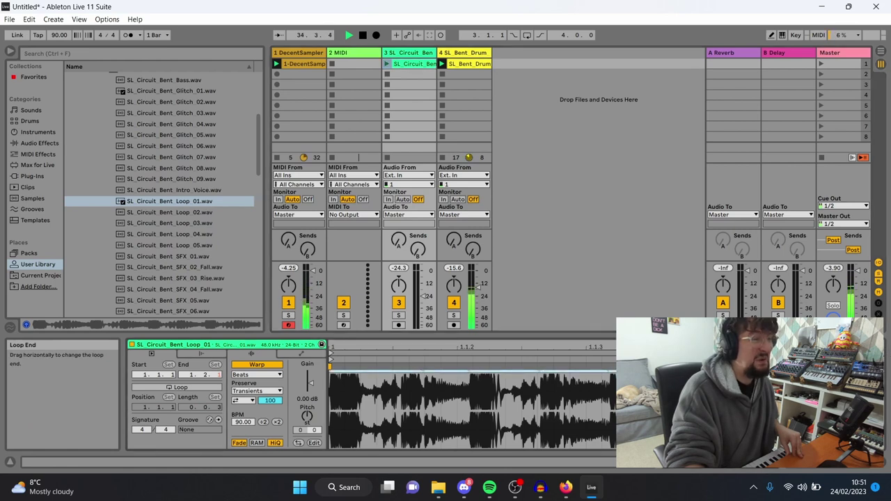
- Halve the loop clip's original tempo twice to 22.50 BPM and turn on its looping
click(263, 422)
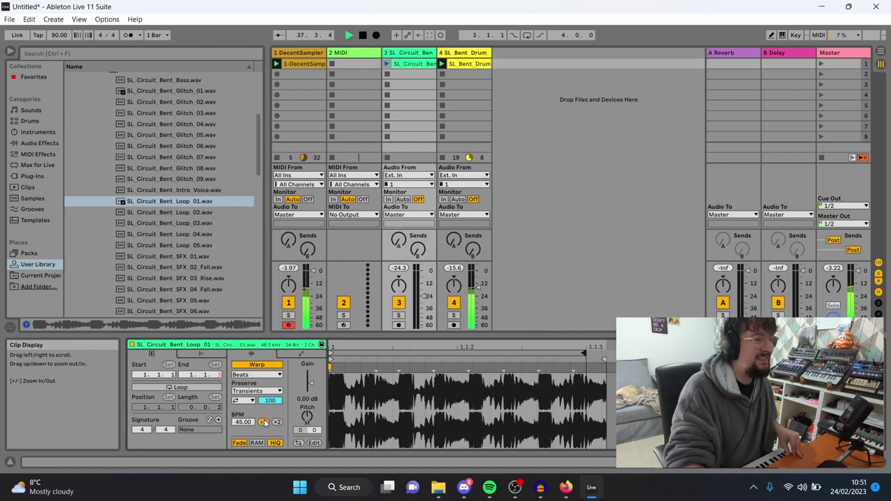
click(264, 422)
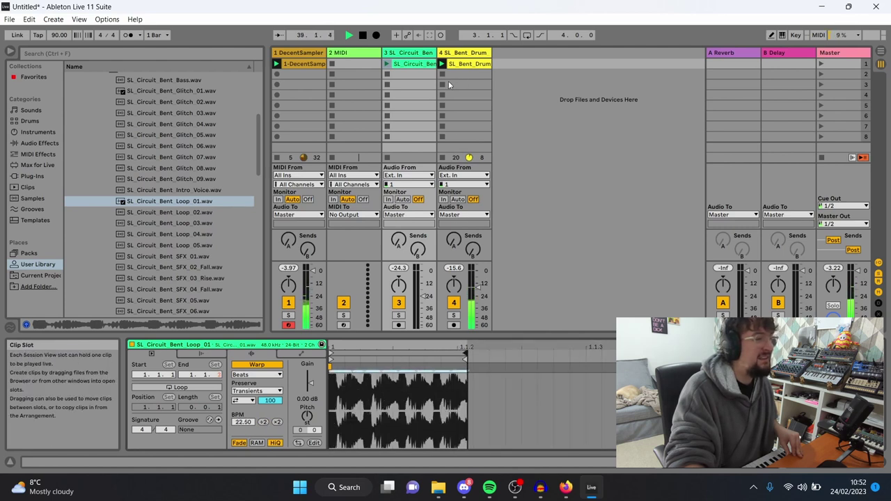
click(169, 387)
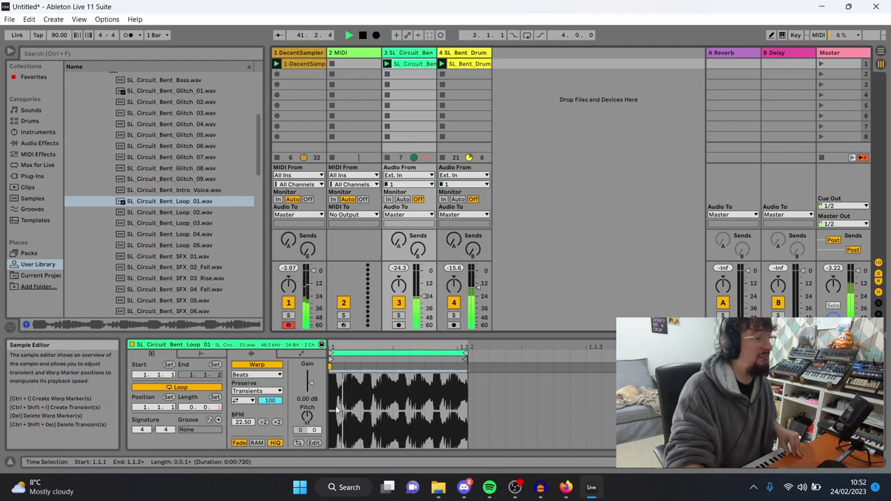
- Double the loop clip's original tempo repeatedly until it is set to 720 BPM
click(277, 423)
click(277, 423)
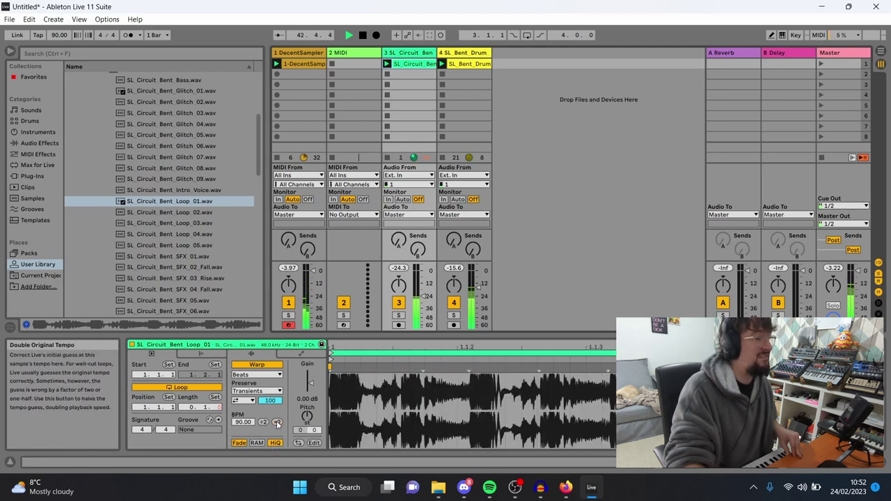
click(277, 423)
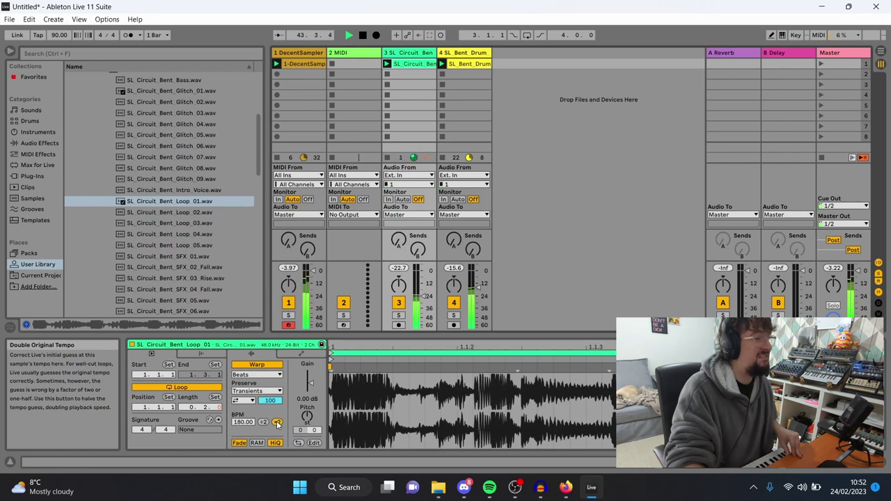
click(277, 422)
click(277, 423)
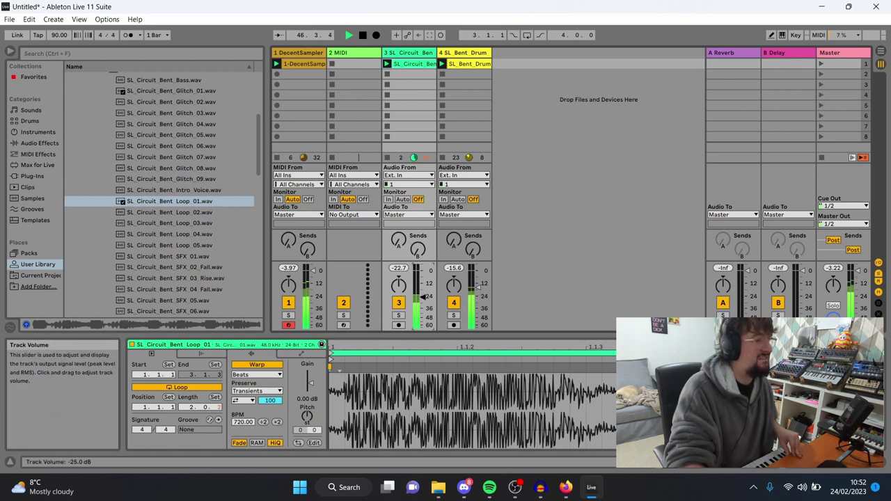
- Lower the audio track's volume to about -36 dB, raising its Reverb send and setting its Delay send to 0 dB
drag(422, 317, 422, 307)
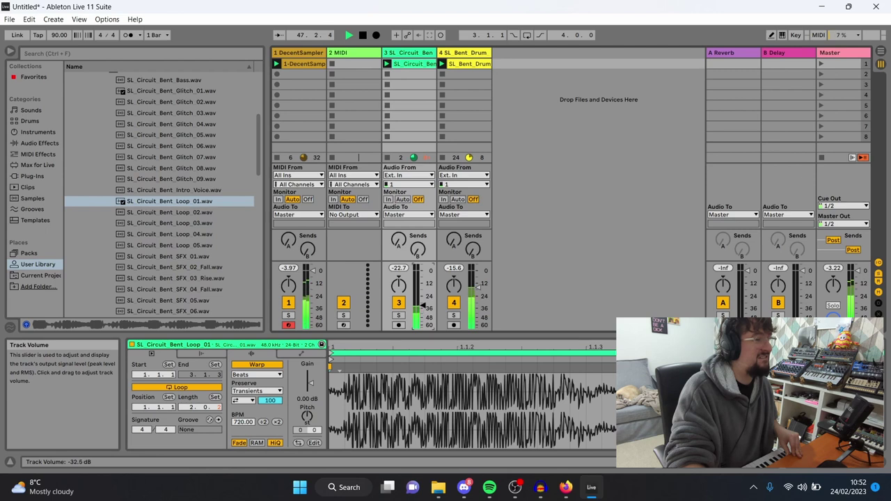
drag(398, 241, 398, 233)
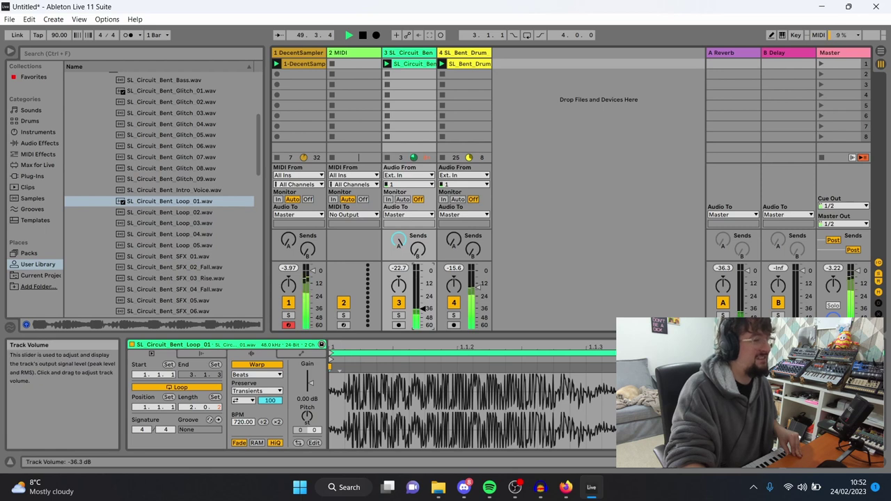
mouse_move(270, 400)
mouse_down()
mouse_move(270, 419)
mouse_move(270, 411)
mouse_up()
drag(417, 251, 418, 243)
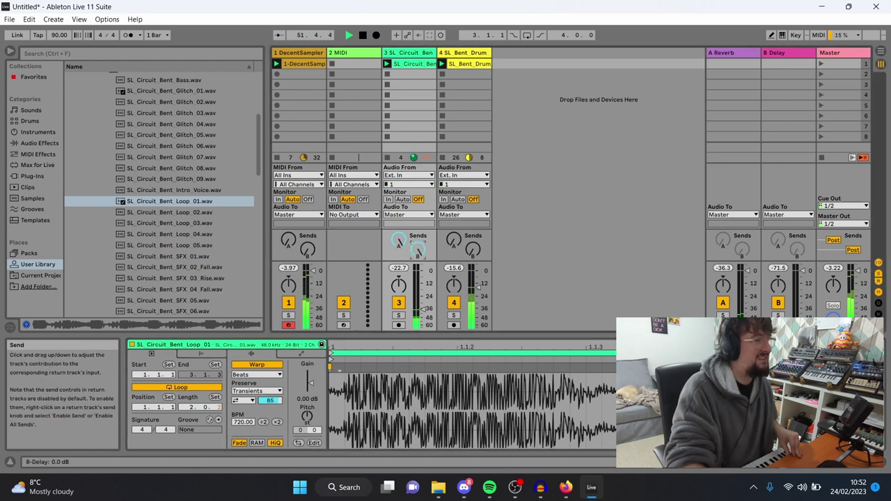
- Set the loop clip's transient envelope to 96 and transpose its pitch to -21 semitones
scroll(274, 403, up, 10)
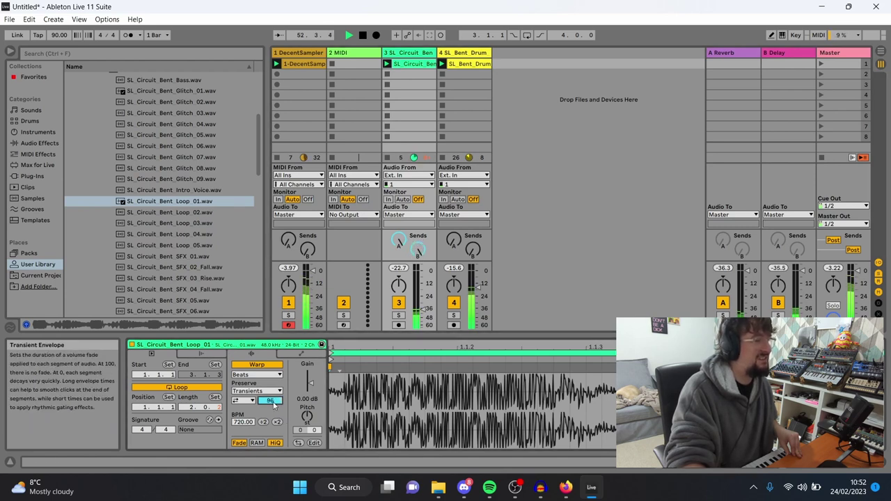
scroll(304, 412, down, 20)
scroll(303, 412, up, 20)
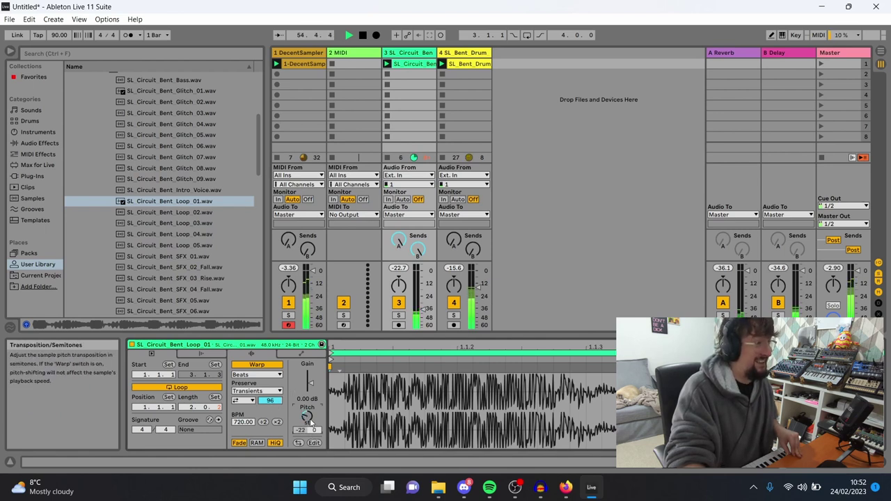
scroll(306, 418, up, 1)
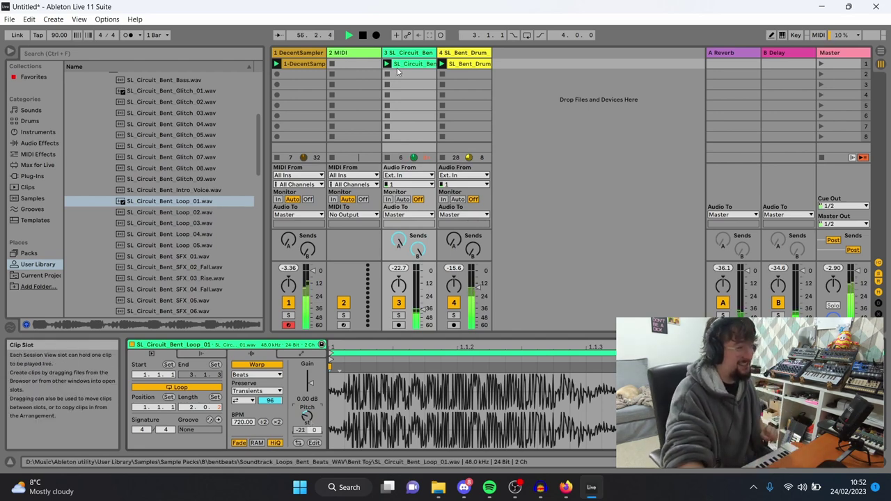
- Find DecentSampler among Decidedly's VST3 plug-ins and load it onto the empty MIDI track
key(Left)
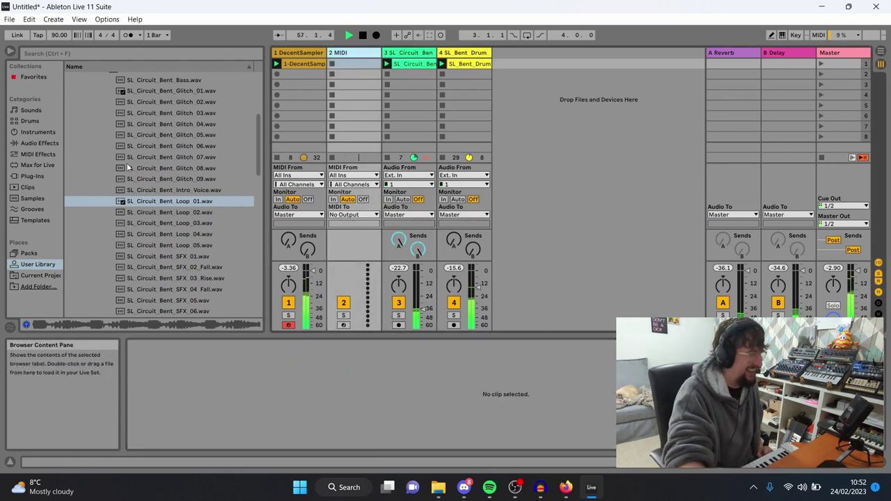
click(34, 176)
click(76, 101)
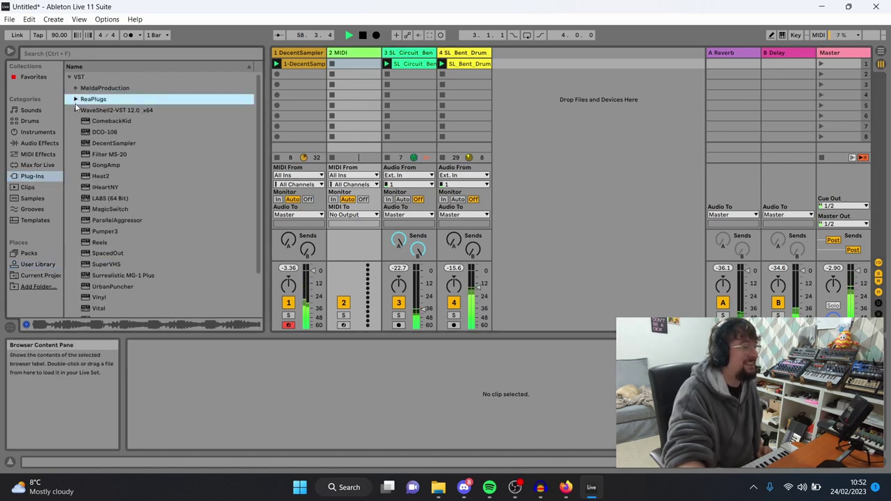
click(78, 111)
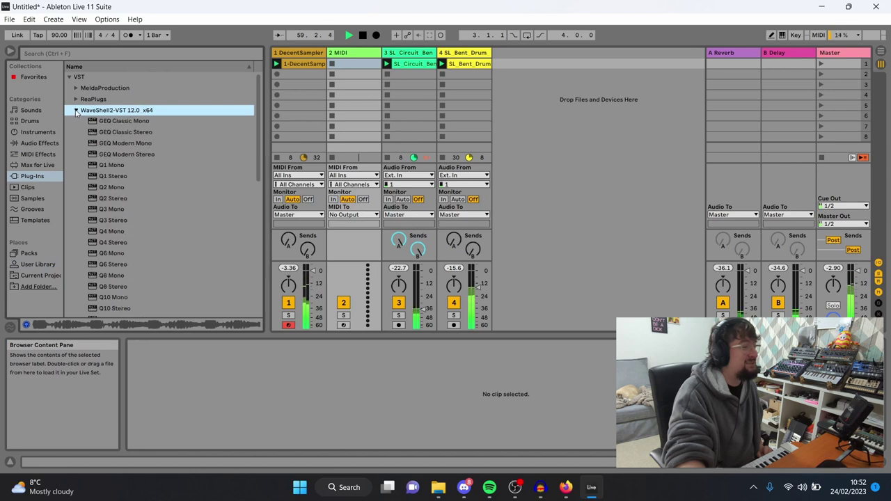
click(69, 77)
click(69, 88)
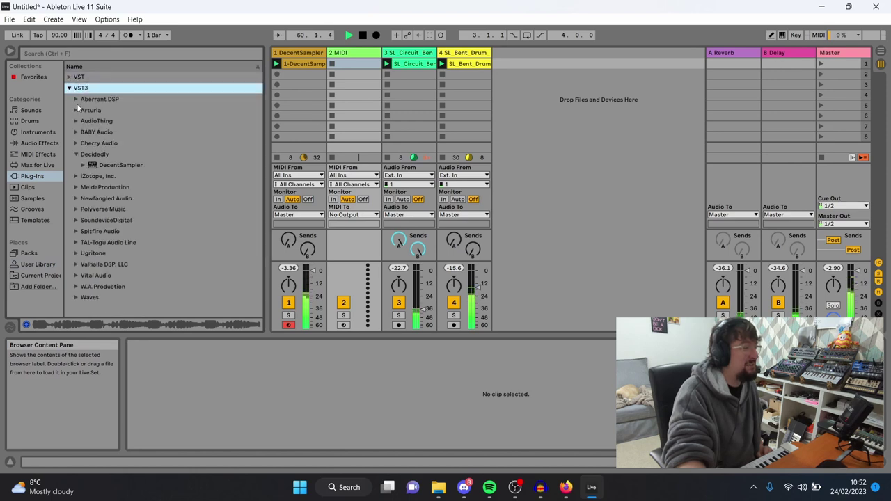
drag(97, 165, 348, 56)
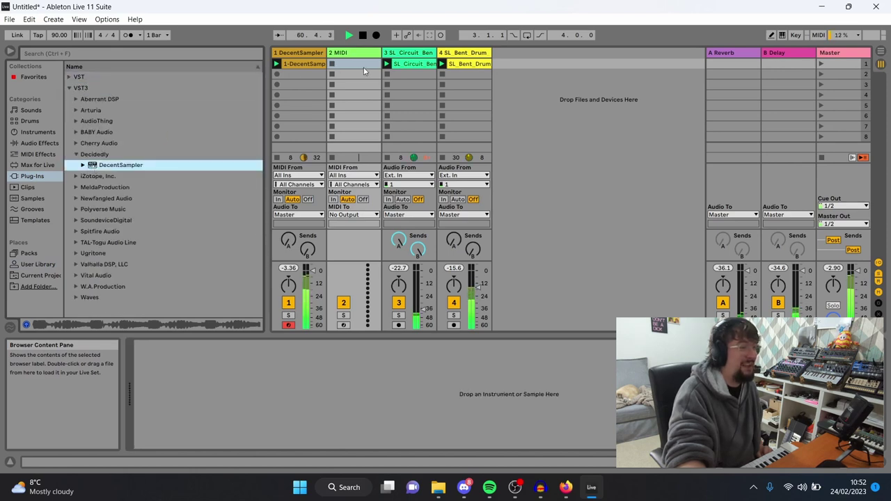
- Load the recent StringSounds library into the new DecentSampler instance
click(633, 71)
mouse_move(630, 105)
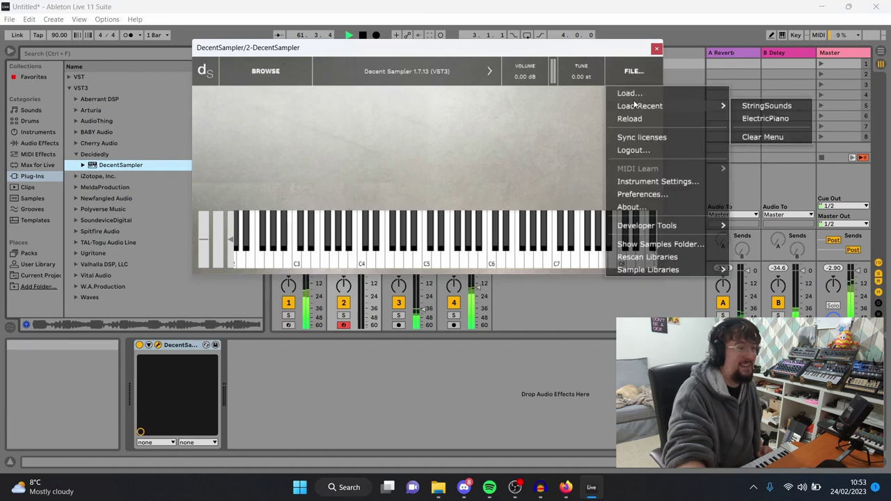
click(754, 110)
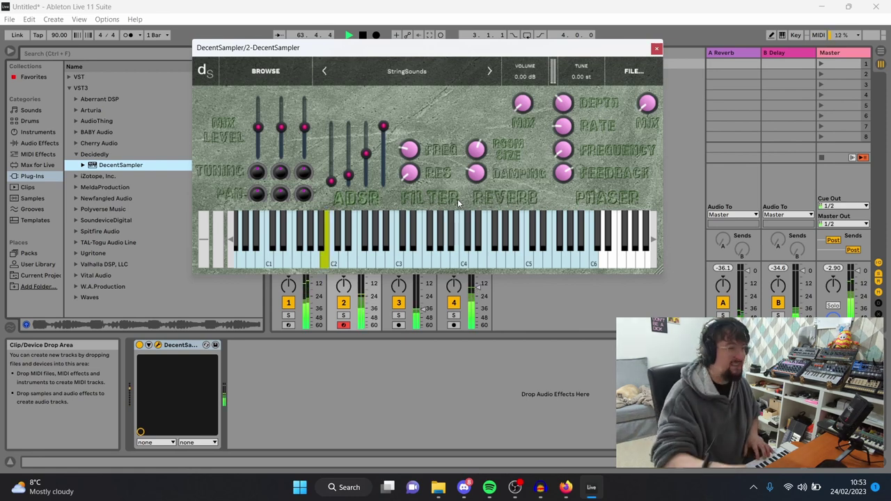
- Raise the first sound's mix level to maximum and set the filter frequency to about 5060
drag(258, 127, 258, 101)
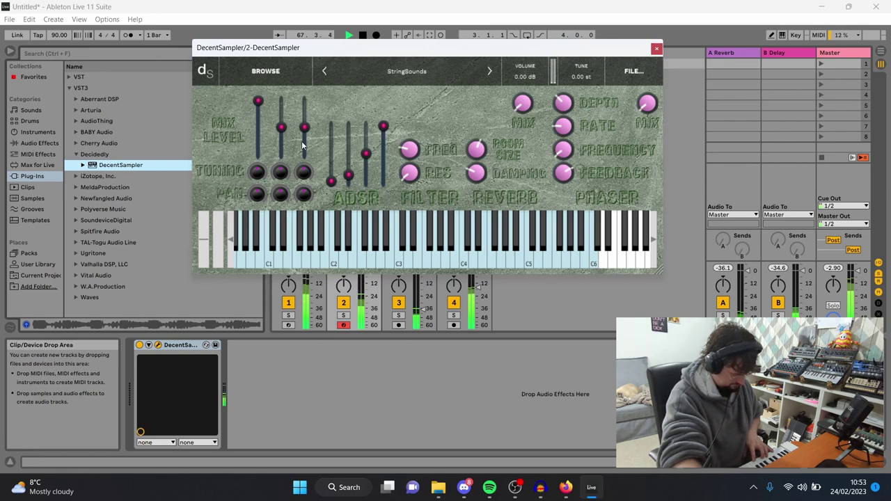
drag(410, 149, 400, 112)
drag(410, 149, 403, 156)
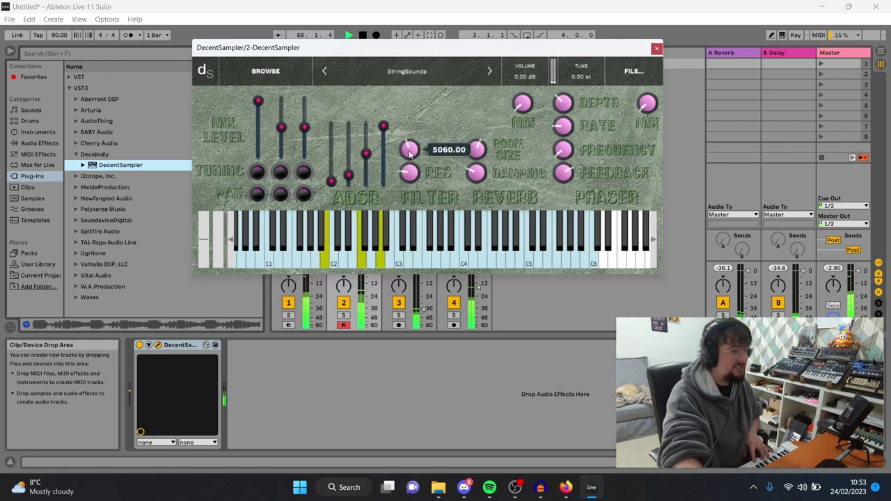
- Adjust the tuning and panning of the second and third sounds, and raise the ADSR attack to roughly the middle of its range
drag(280, 171, 305, 23)
drag(279, 194, 308, 44)
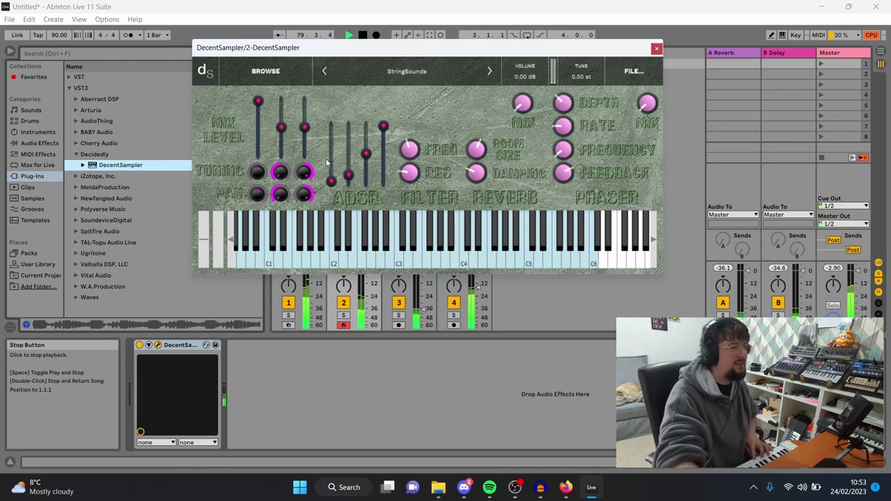
drag(339, 184, 336, 141)
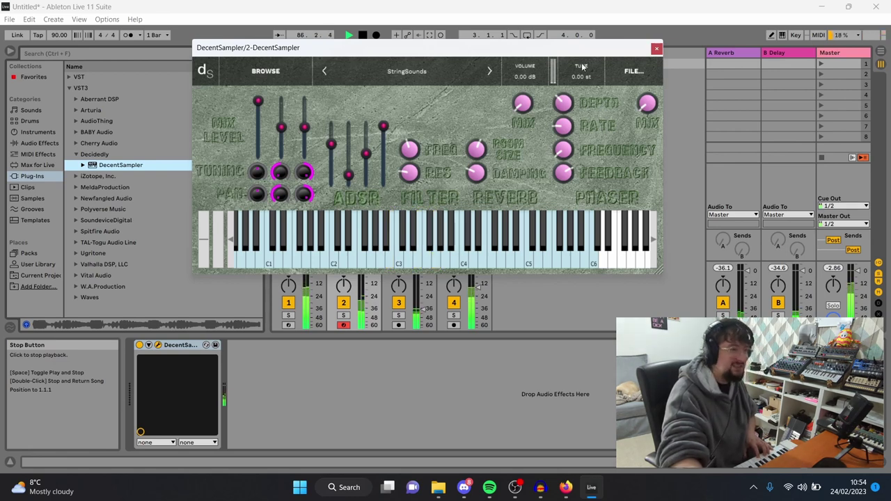
- Close the second DecentSampler window, record a MIDI clip into the first slot of its track, and stop the clip
mouse_move(527, 104)
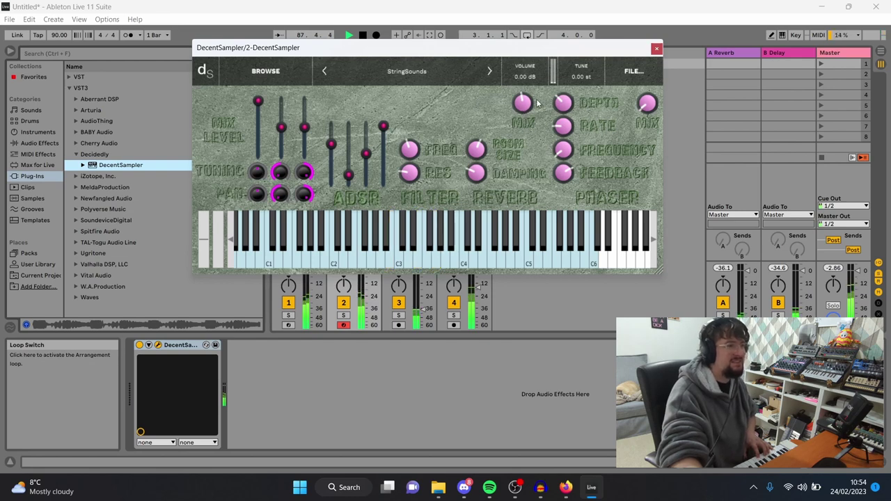
click(656, 48)
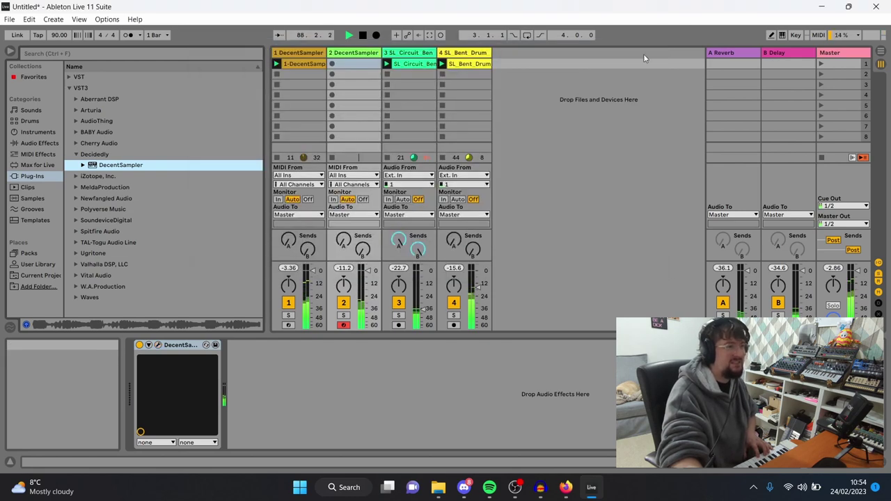
click(332, 64)
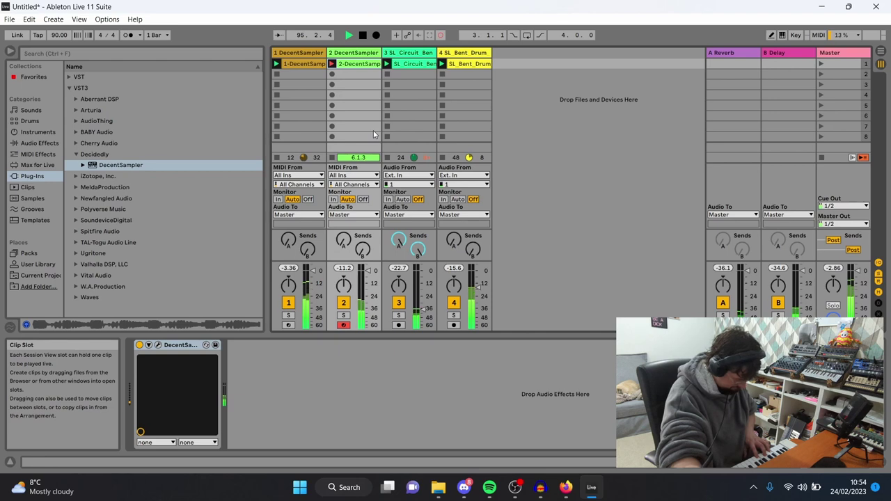
click(332, 157)
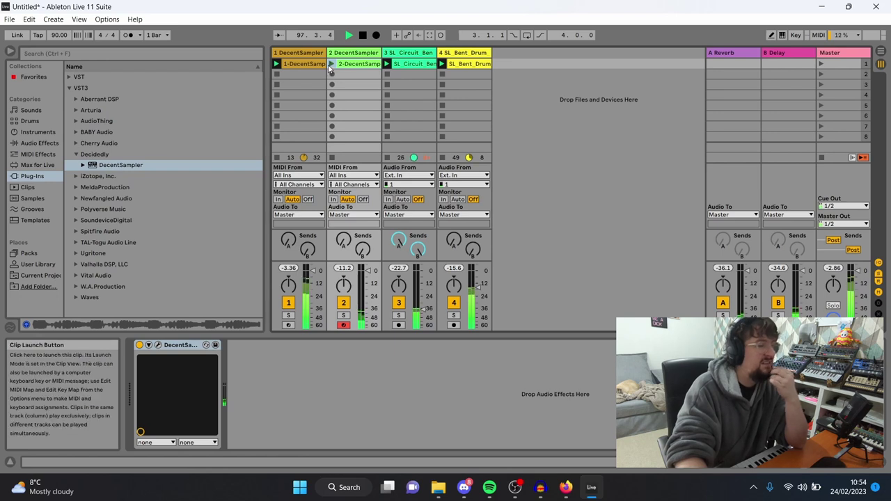
- Raise the circuit-bent loop track's volume slightly and launch the newly recorded clip on the second DecentSampler track
drag(423, 306, 423, 301)
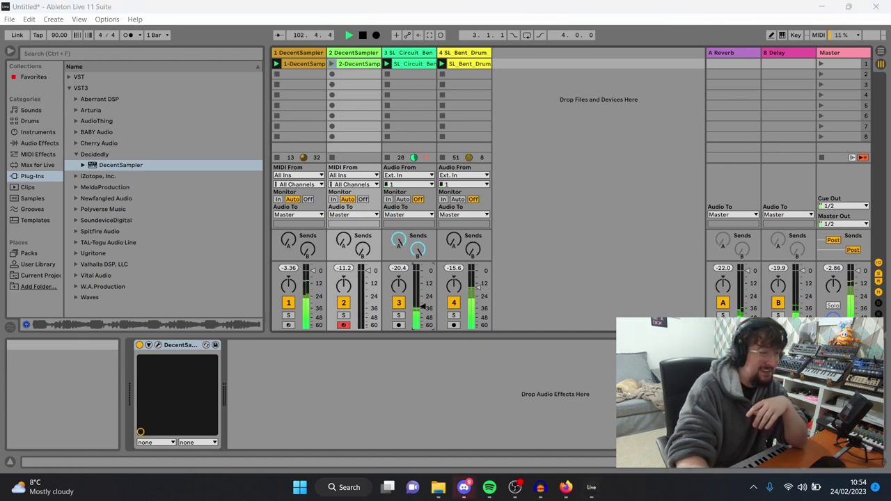
click(333, 64)
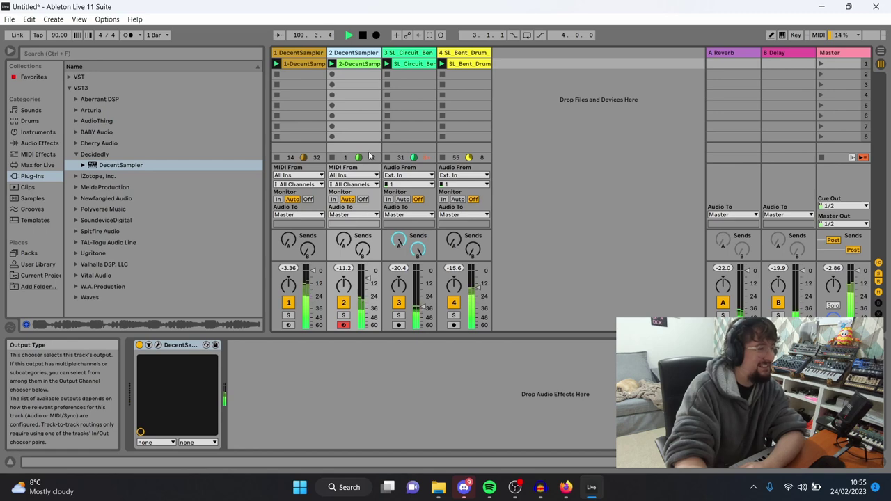
- Reopen the second DecentSampler instance and adjust the phaser's mix and frequency while the loop plays
click(158, 345)
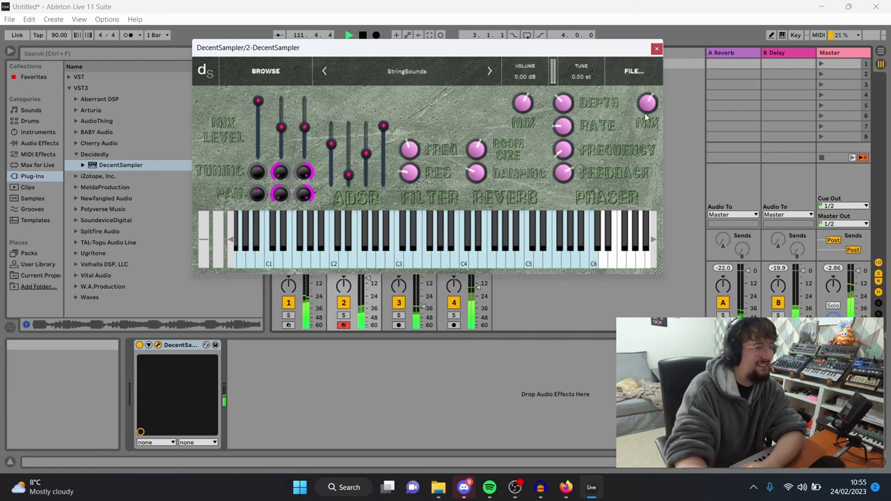
drag(646, 117, 633, 46)
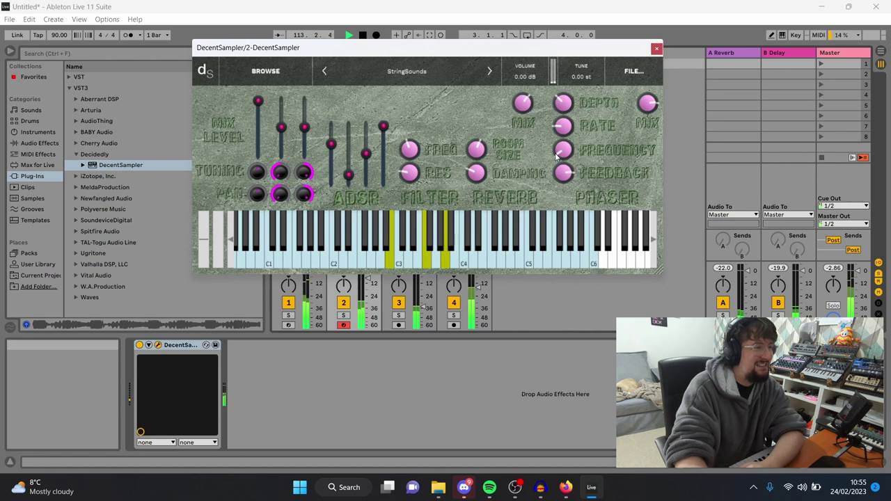
drag(557, 156, 550, 144)
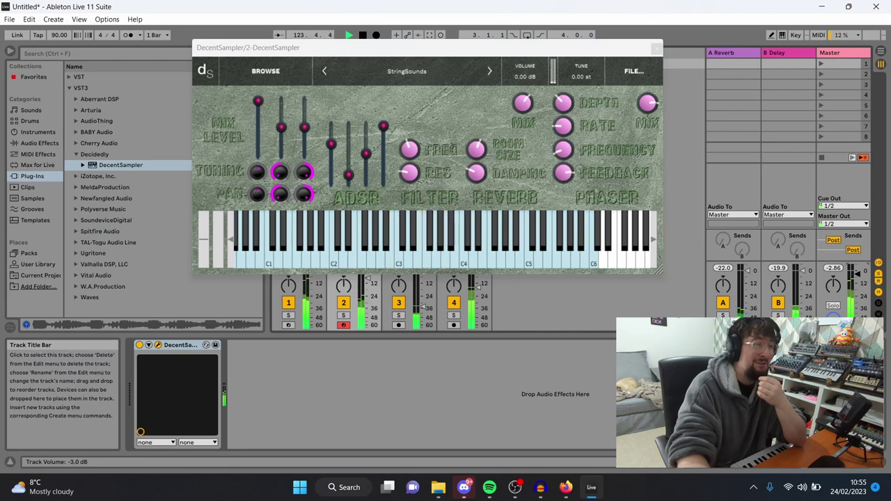
- Fade out the playing loop by gradually lowering the master track's volume past -31 dB
scroll(477, 275, down, 3)
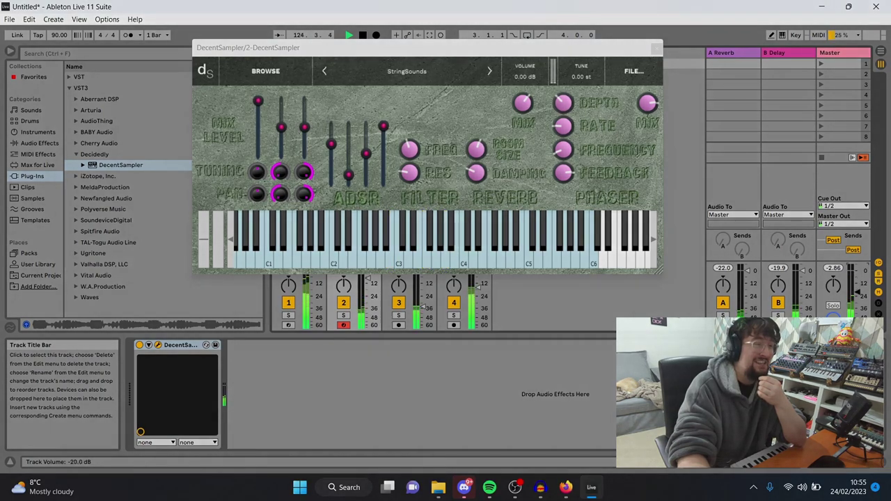
scroll(478, 275, down, 5)
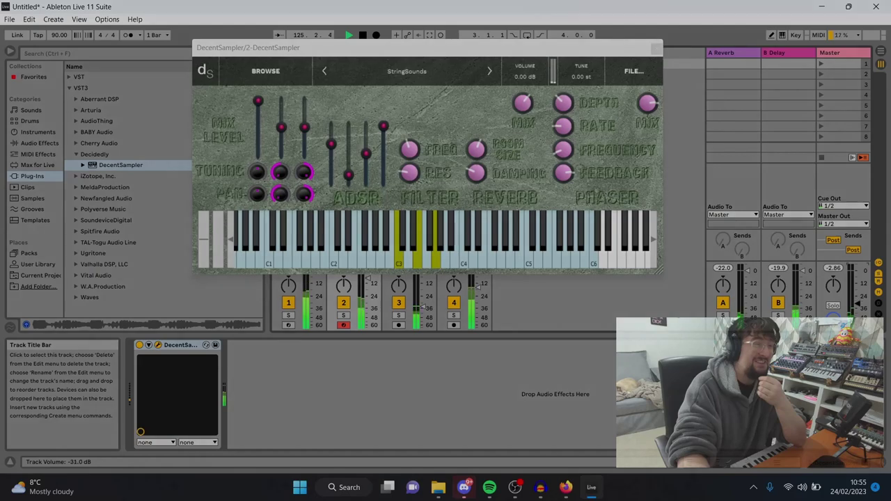
scroll(477, 275, down, 5)
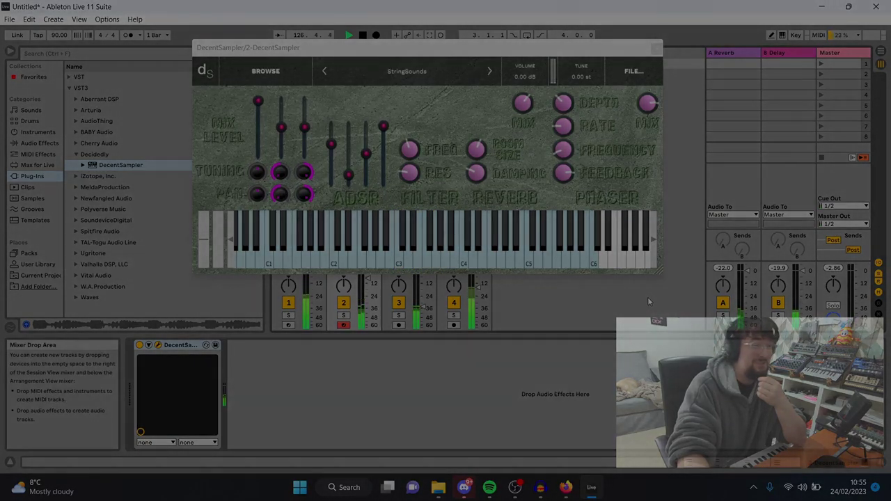